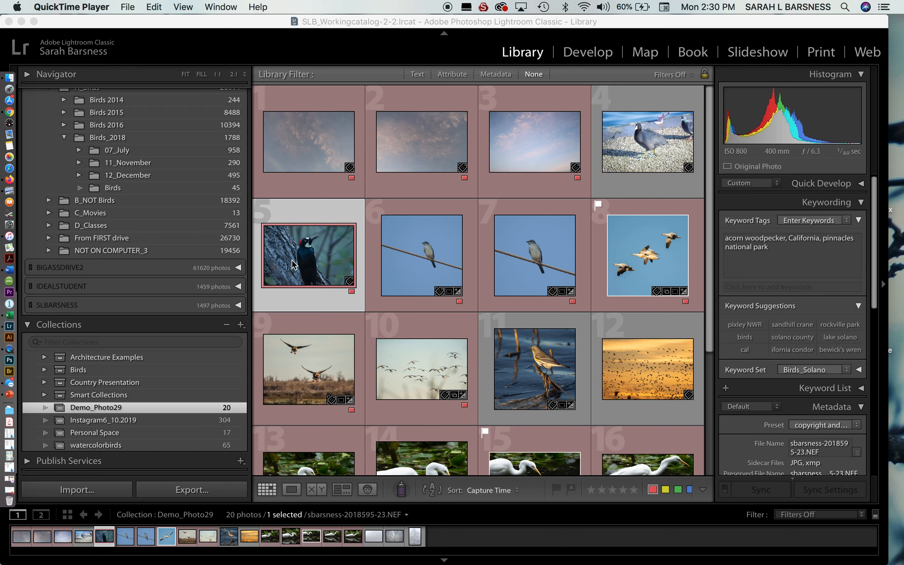
Step: Open the selected woodpecker photo in the Develop module and examine the bird's body, beak and eye at 2:1 zoom
left_click(596, 57)
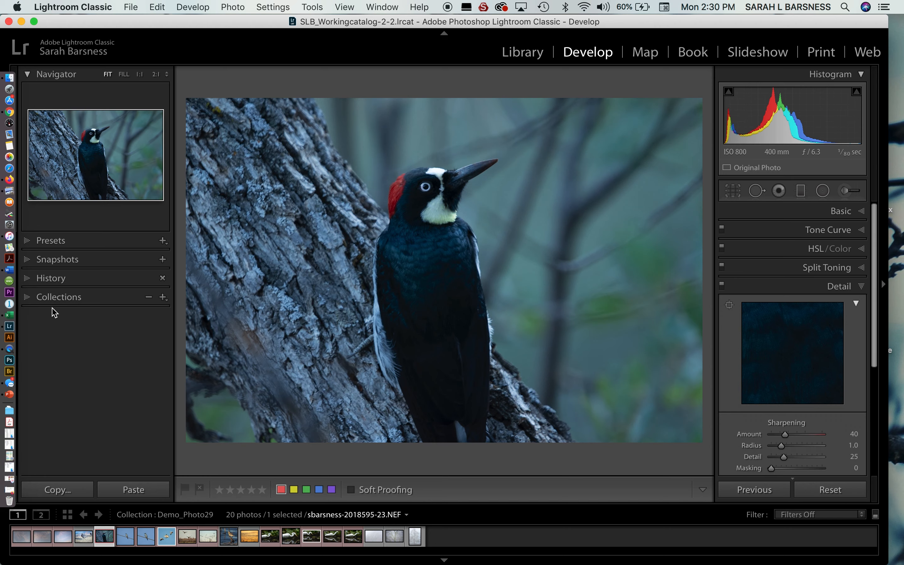
left_click(83, 149)
left_click(144, 137)
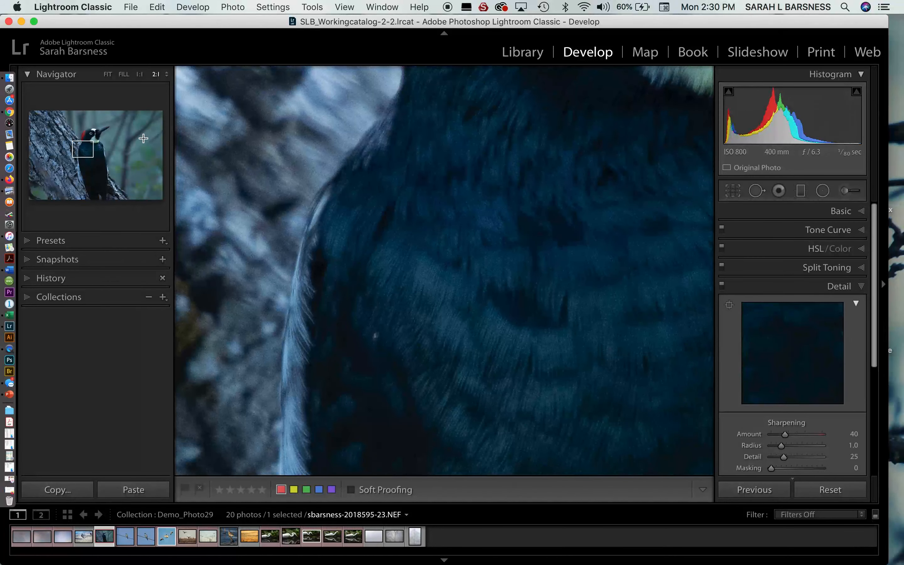
left_click(98, 126)
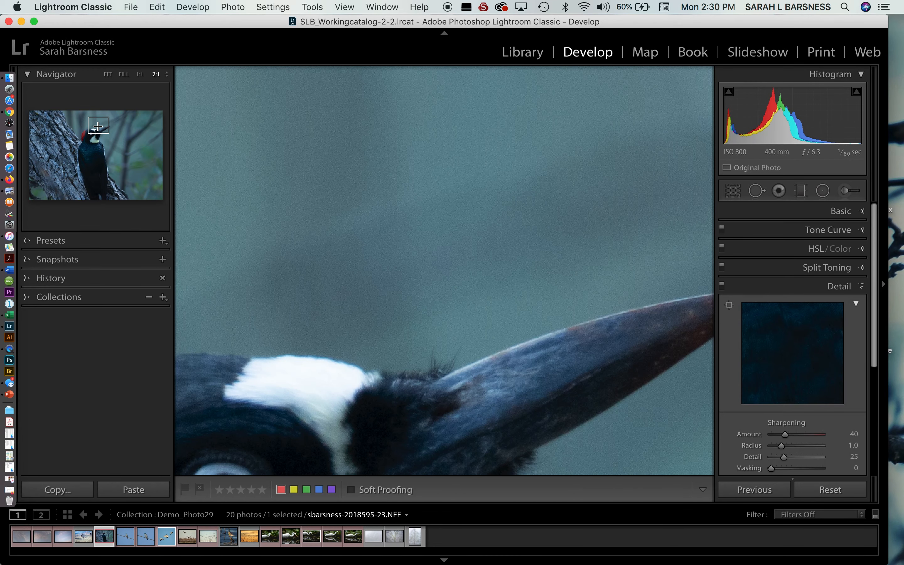
left_click(94, 149)
left_click_drag(97, 161, 88, 132)
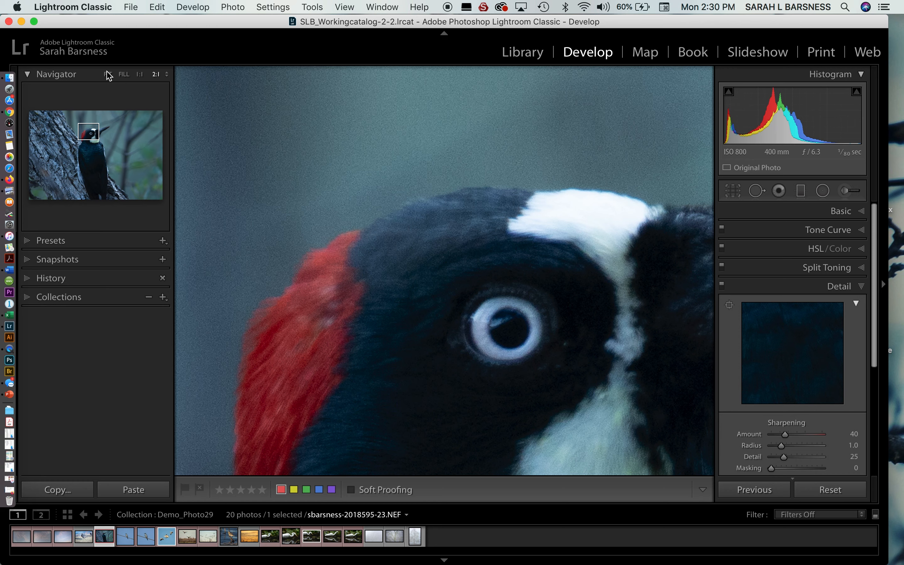
Step: Switch the zoom to 1:2 and examine different parts of the woodpecker photo, ending on the bird's head
left_click(168, 75)
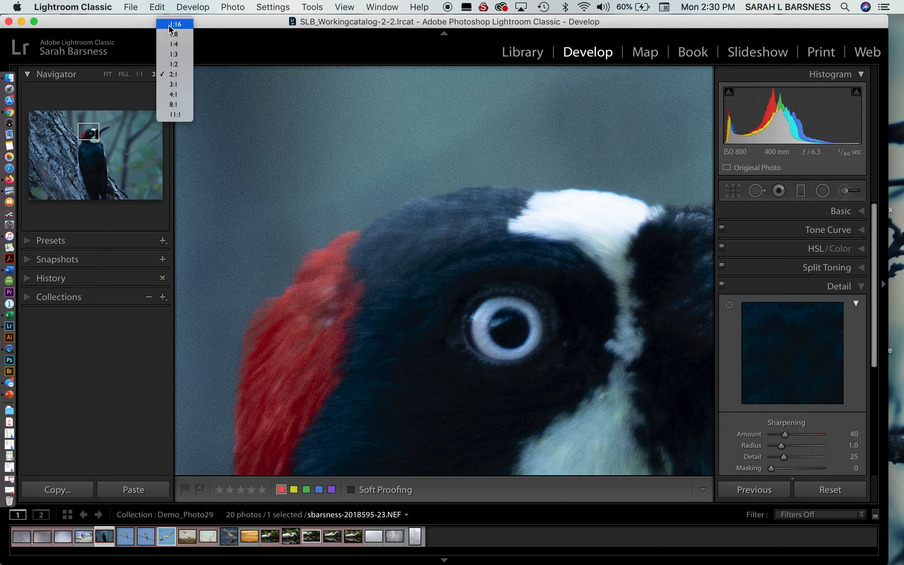
left_click(173, 64)
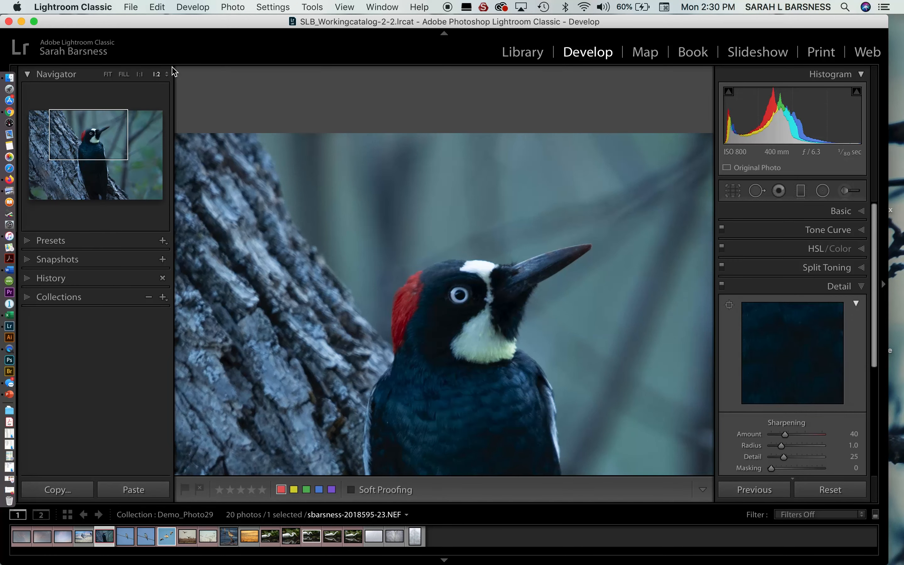
left_click(116, 159)
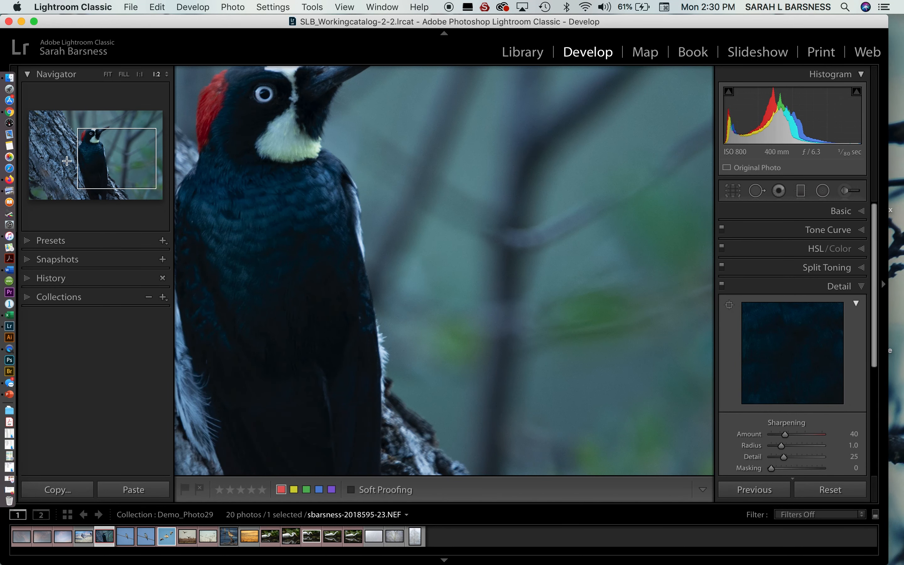
left_click(60, 147)
left_click(110, 126)
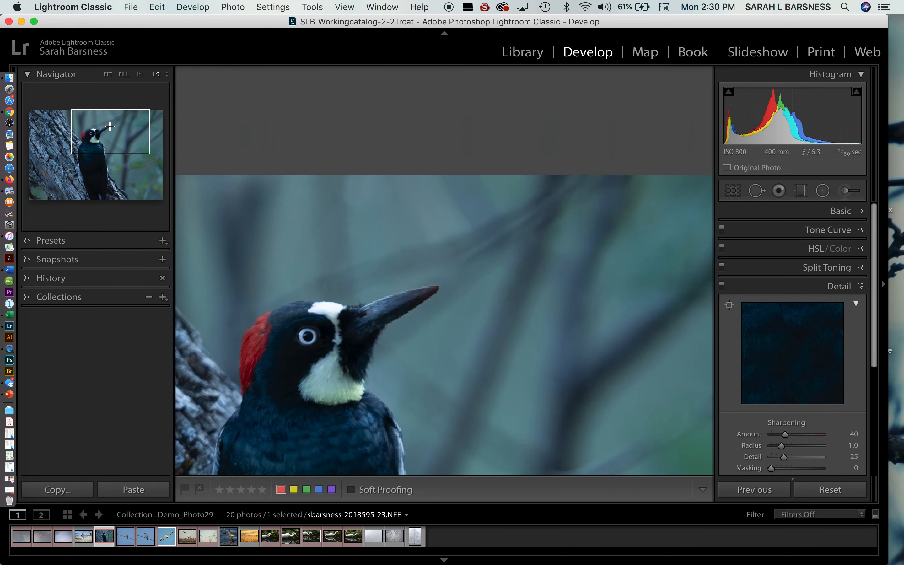
mouse_move(103, 145)
left_mouse_down()
mouse_move(132, 145)
mouse_move(90, 145)
left_mouse_up()
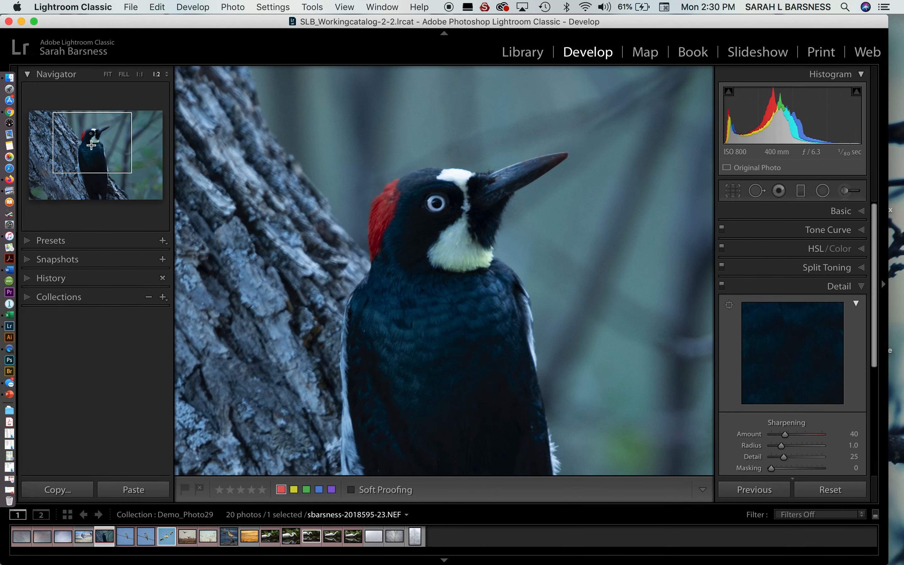
Step: Examine the woodpecker's head at 2:1 zoom, and return to viewing the whole photo
left_click(169, 75)
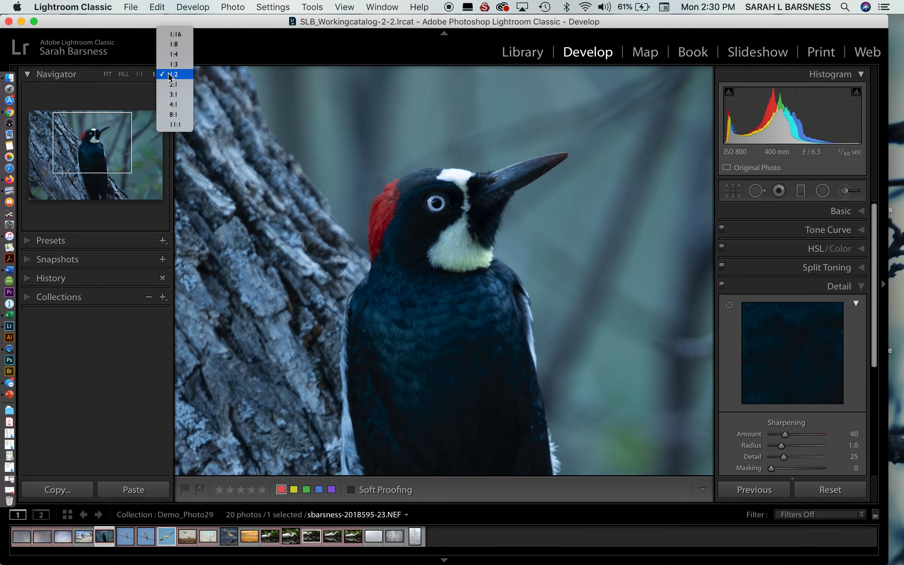
left_click(173, 85)
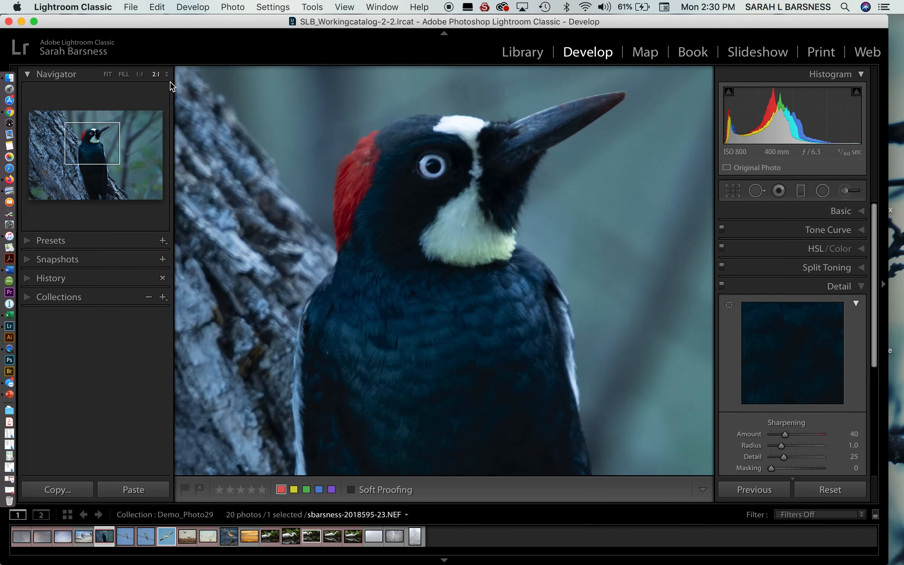
left_click_drag(398, 163, 448, 420)
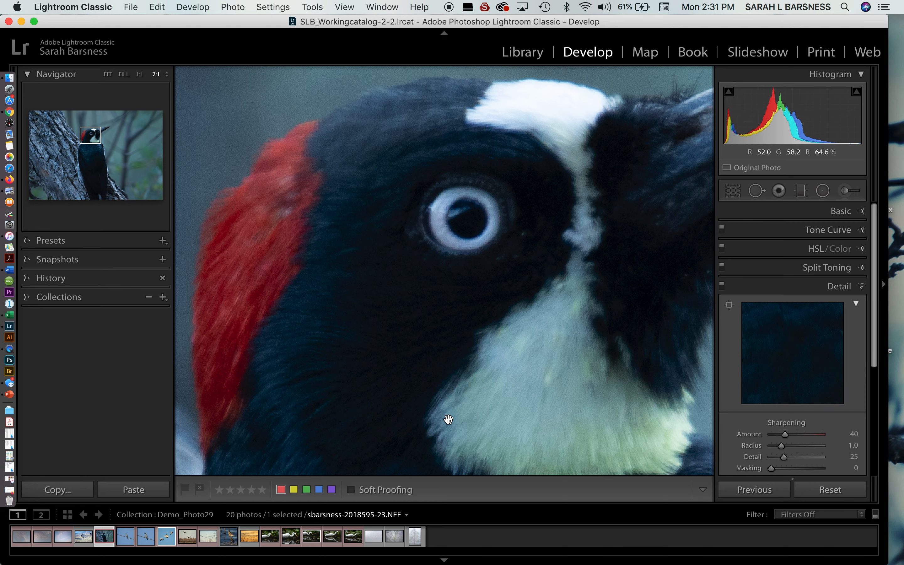
left_click(108, 75)
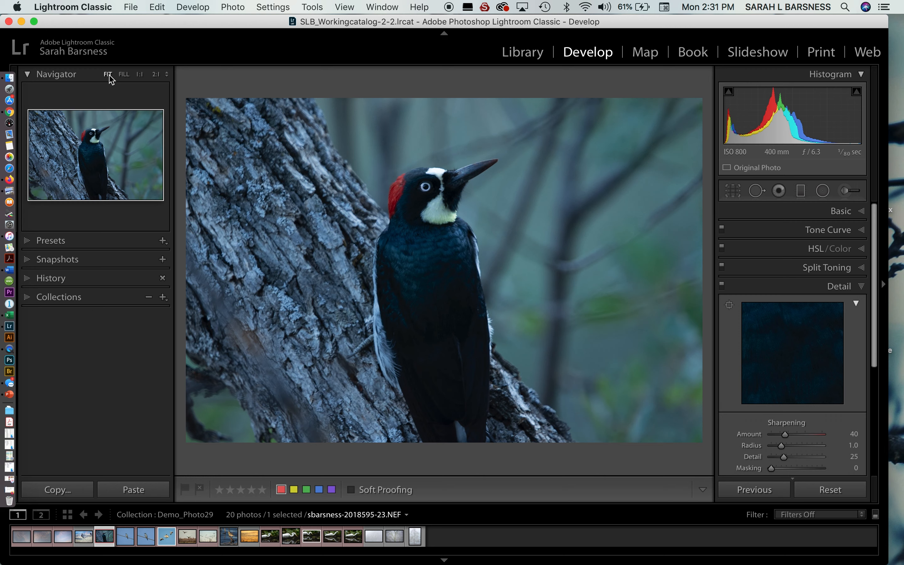
Step: Show the photo info overlay and examine the woodpecker's eye and throat feathers at 2:1 before returning to the fitted view
key("i")
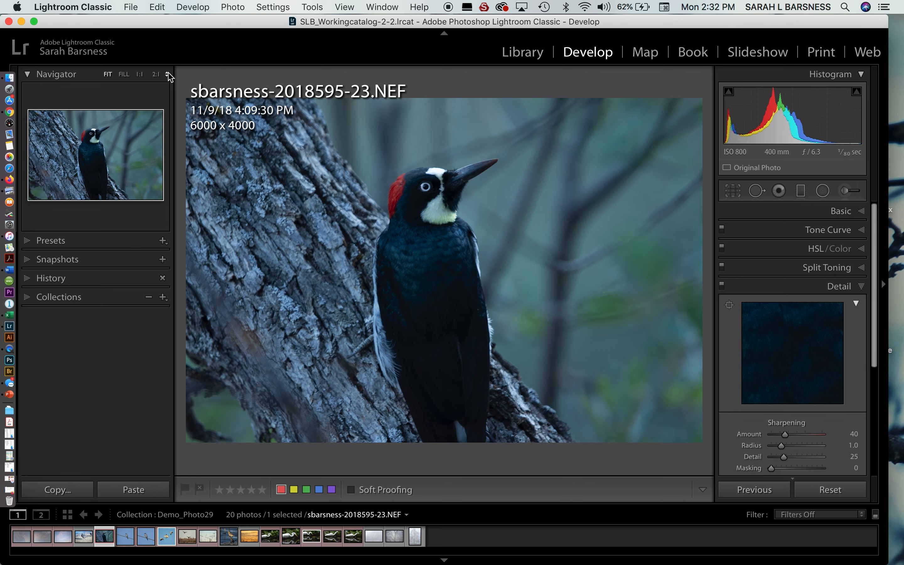
left_click(93, 137)
left_click_drag(535, 191, 470, 145)
left_click_drag(426, 347, 501, 210)
left_click_drag(404, 264, 348, 452)
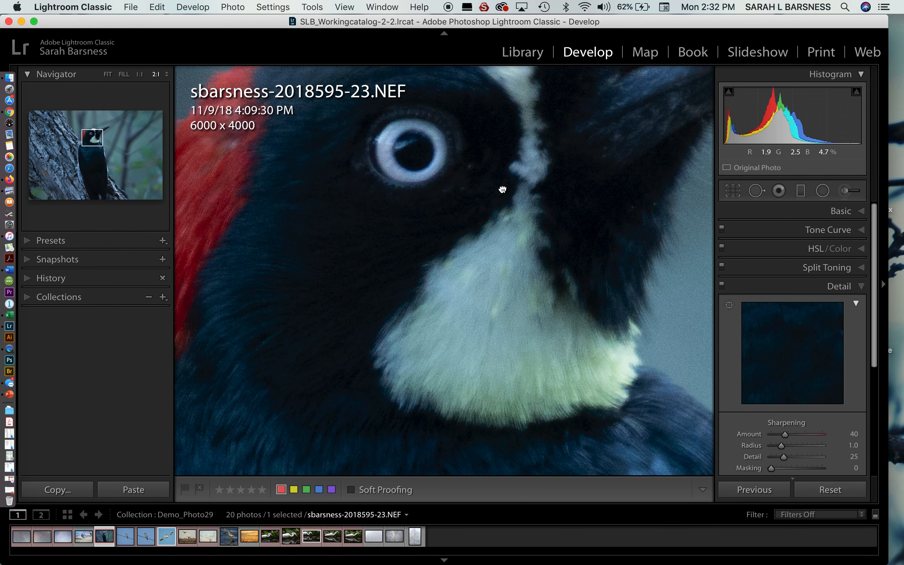
left_click_drag(502, 190, 470, 317)
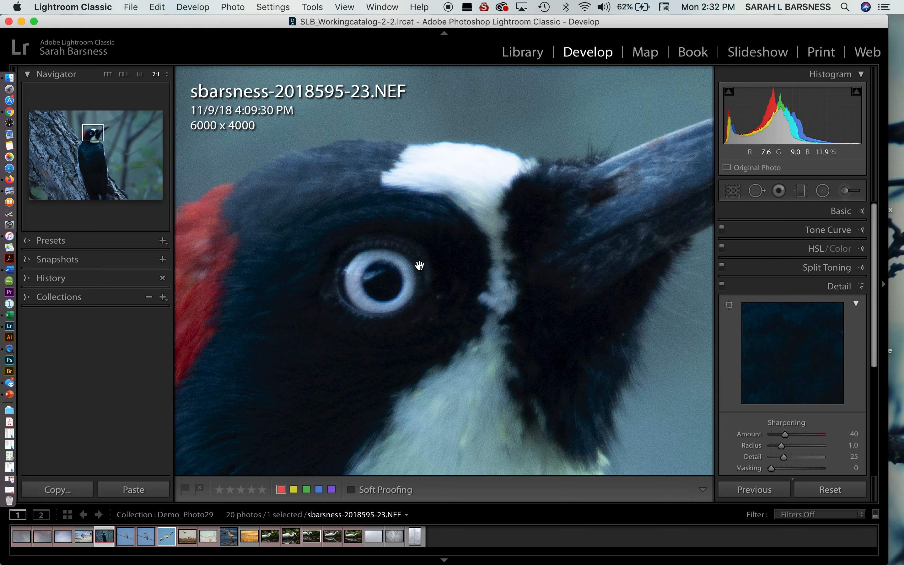
left_click_drag(434, 330, 459, 218)
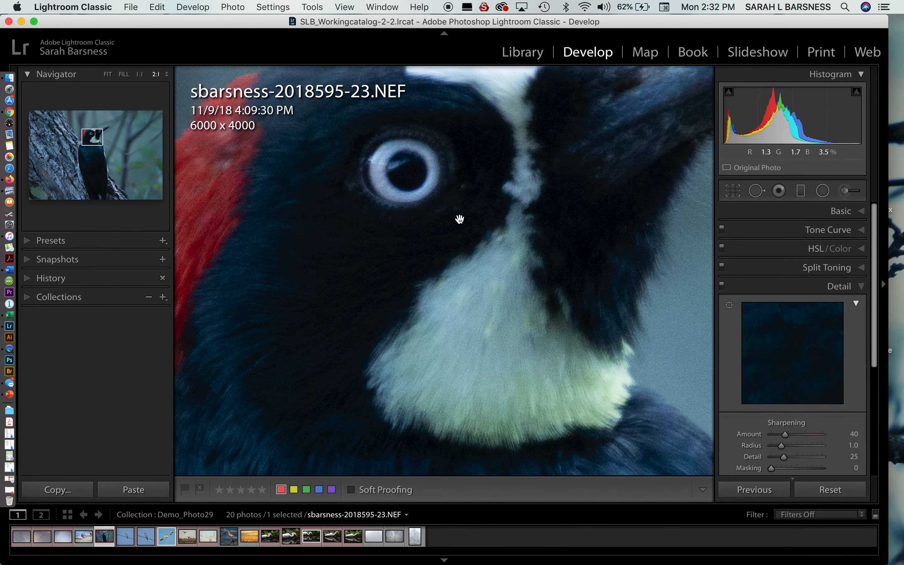
left_click(464, 233)
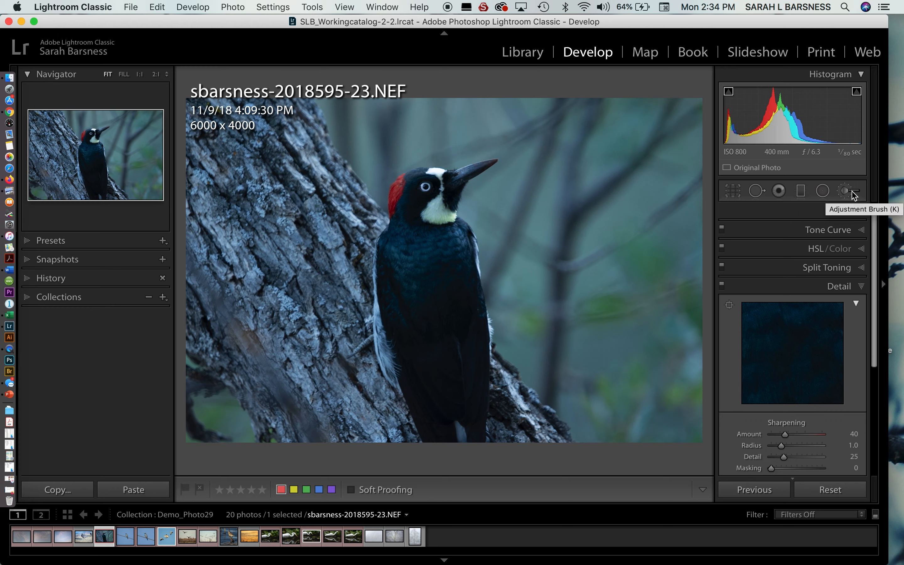
Step: Try a crop of about 4838 x 3226 with the original aspect ratio locked, and restore the crop to the full frame
left_click(734, 192)
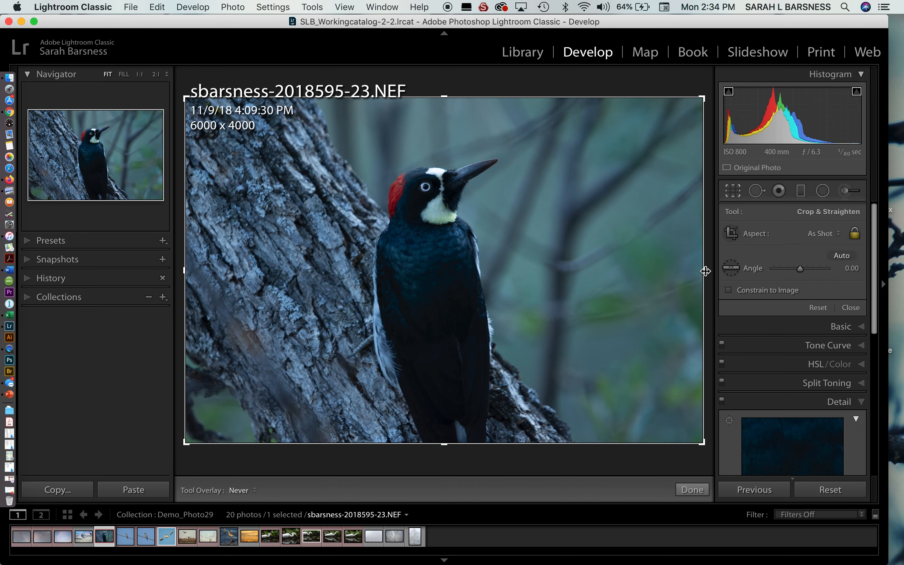
left_click_drag(705, 271, 653, 270)
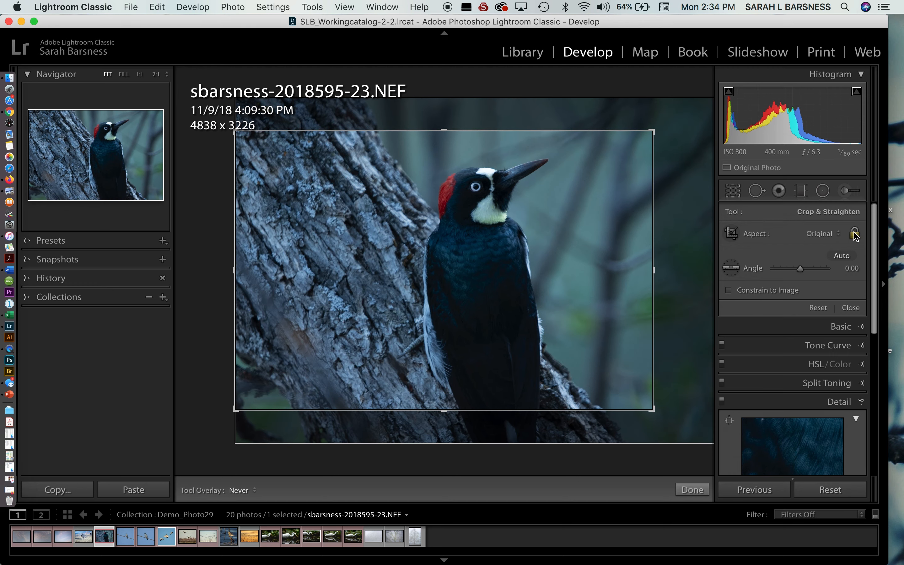
left_click(855, 234)
left_click_drag(653, 269, 720, 289)
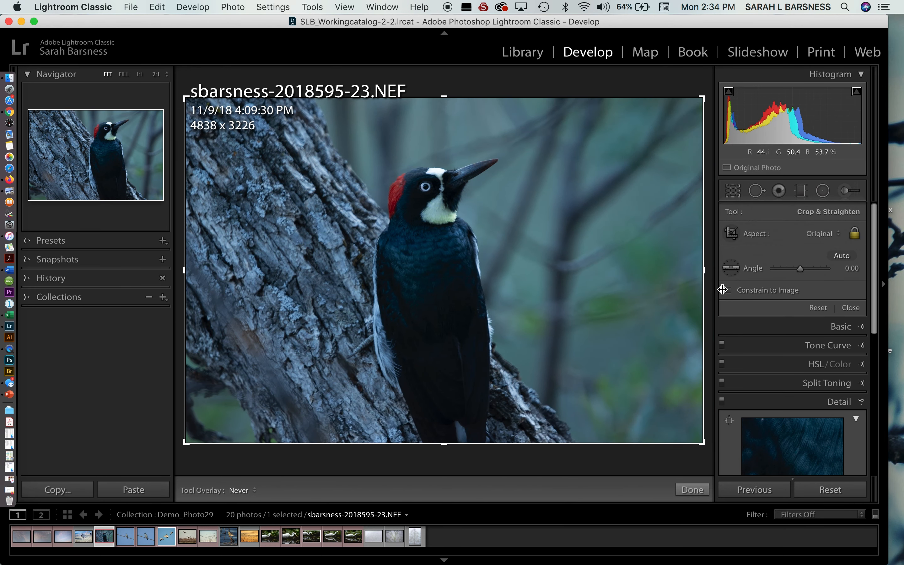
Step: Unlock the crop's aspect ratio and trim both sides of the photo to about 4315 x 4000
left_click(855, 234)
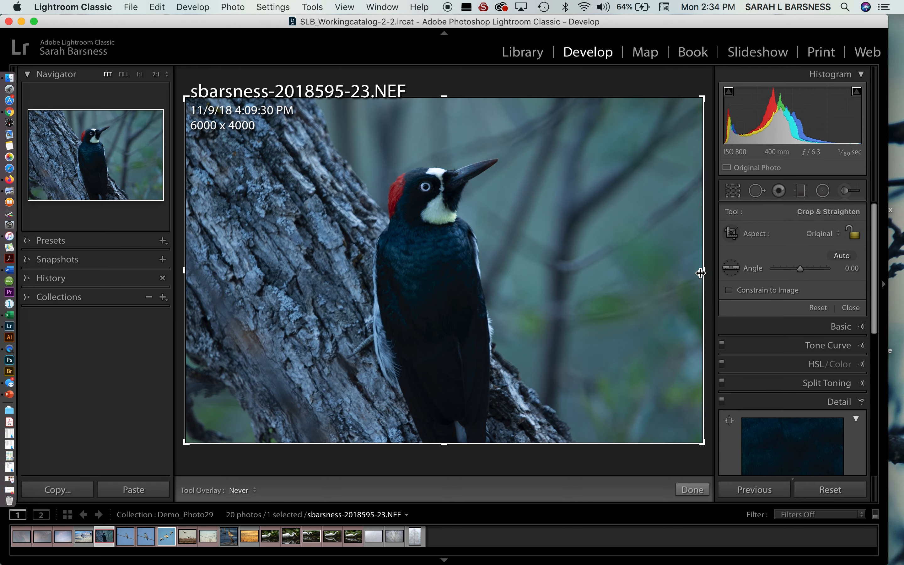
left_click_drag(704, 273, 623, 273)
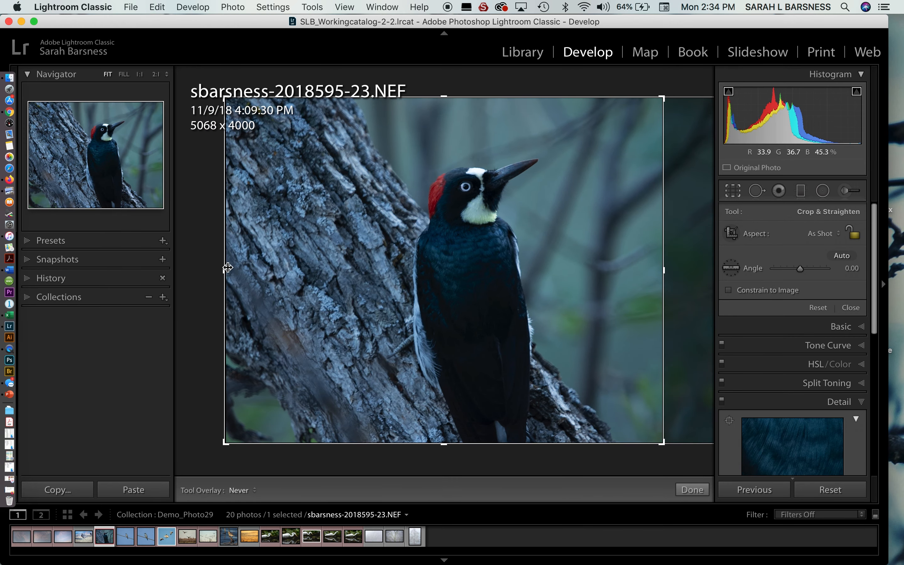
left_click_drag(228, 269, 257, 269)
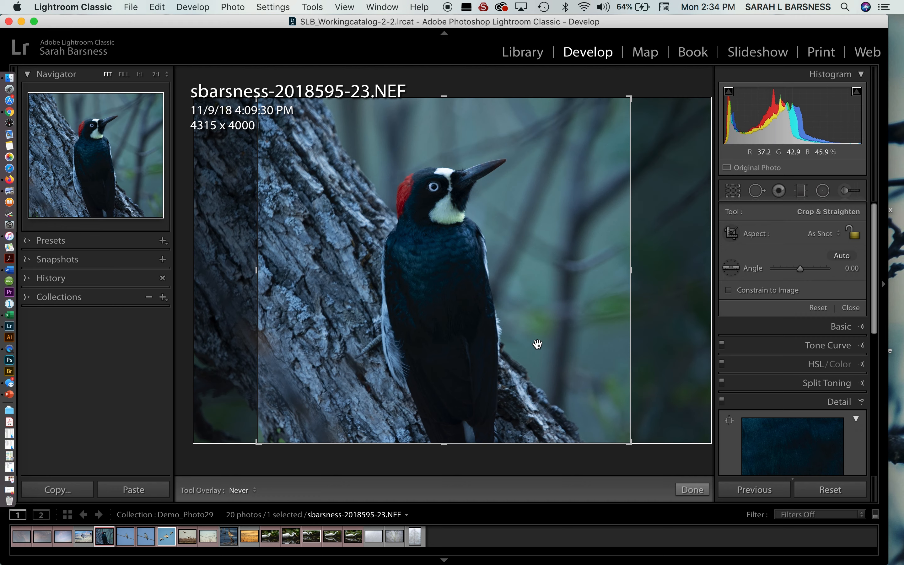
Step: Set the crop aspect to 1 x 1, reposition the woodpecker within the square frame and apply the crop
left_click(834, 235)
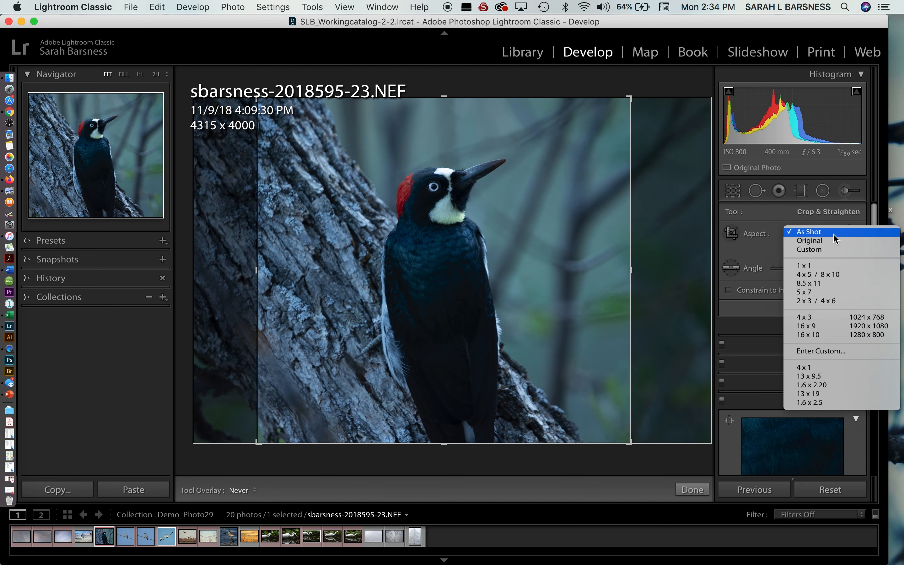
left_click(827, 267)
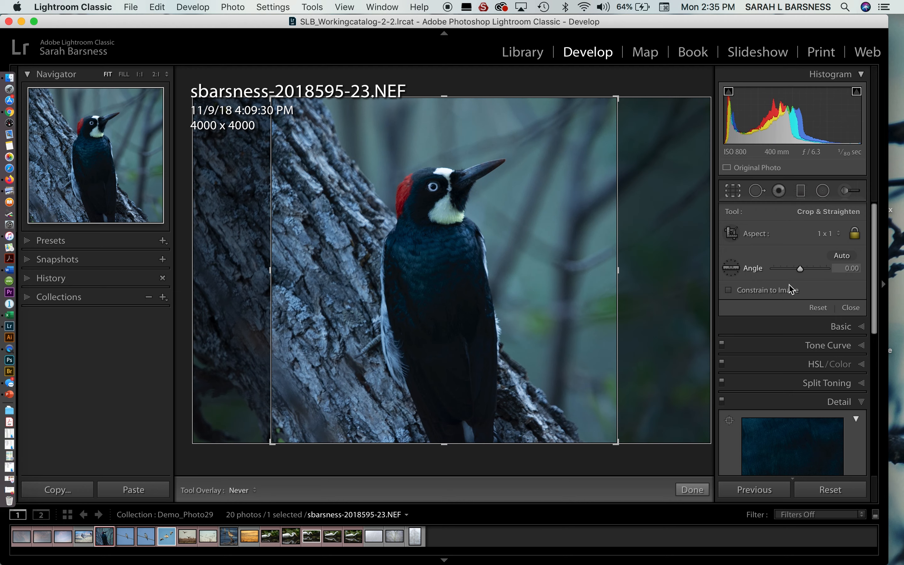
left_click_drag(468, 298, 481, 302)
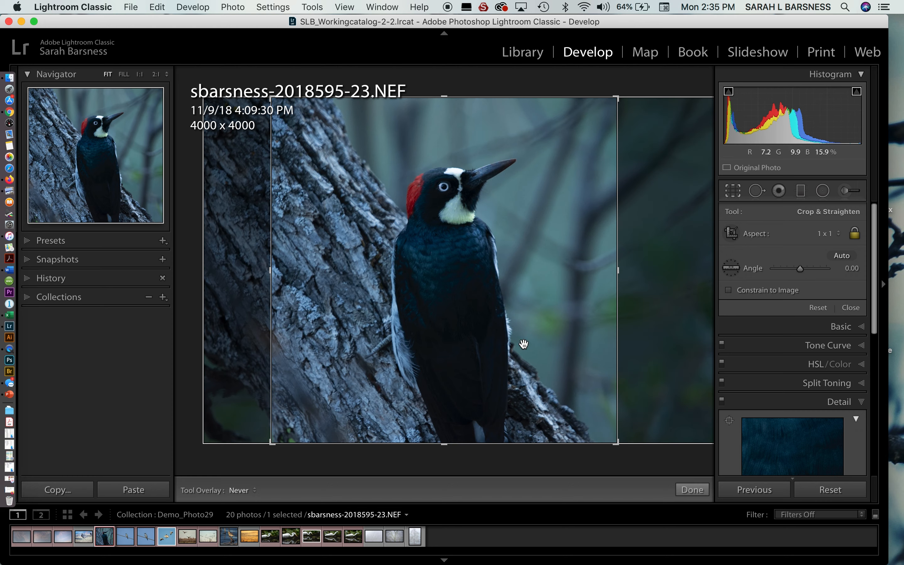
left_click(692, 490)
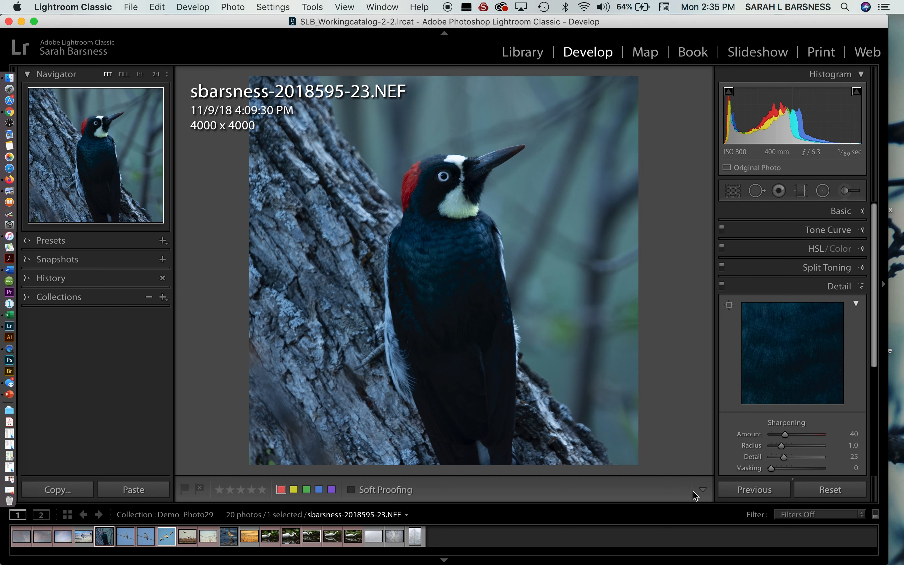
Step: Reopen the crop, shrink the square frame to about 1159 x 1159 around the woodpecker's head and apply it
left_click(733, 191)
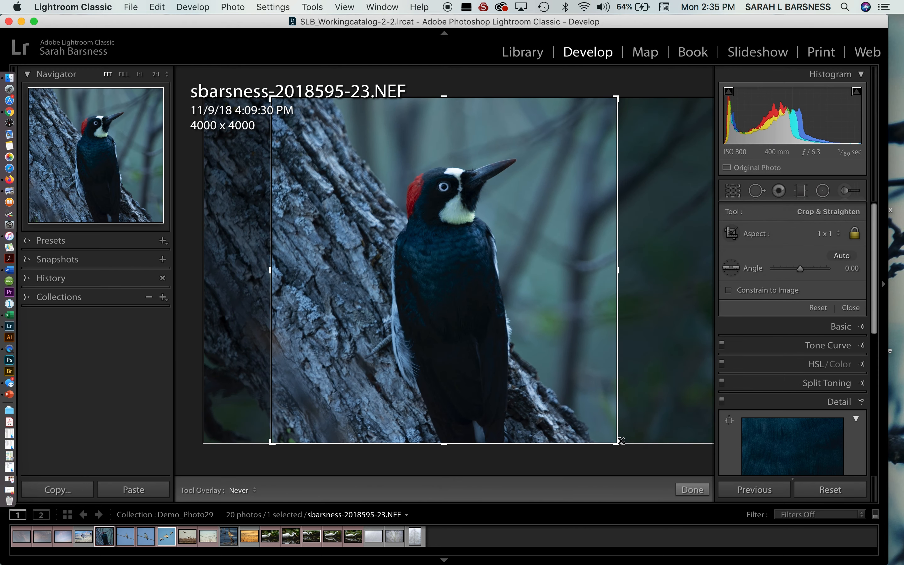
left_click_drag(620, 441, 508, 318)
left_click_drag(443, 267, 324, 211)
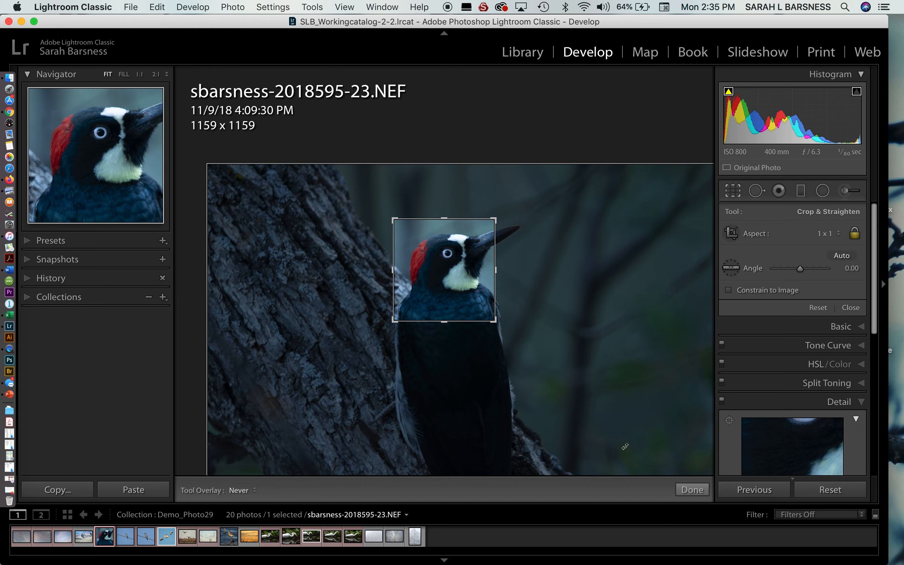
left_click(696, 492)
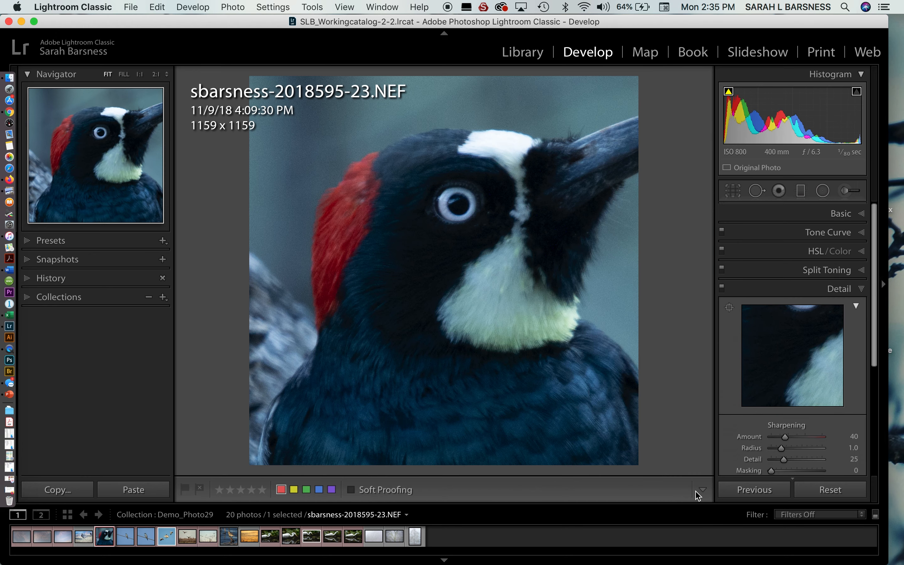
Step: Undo the last crop rectangle change and check the resulting photo close up and in full
key("super+z")
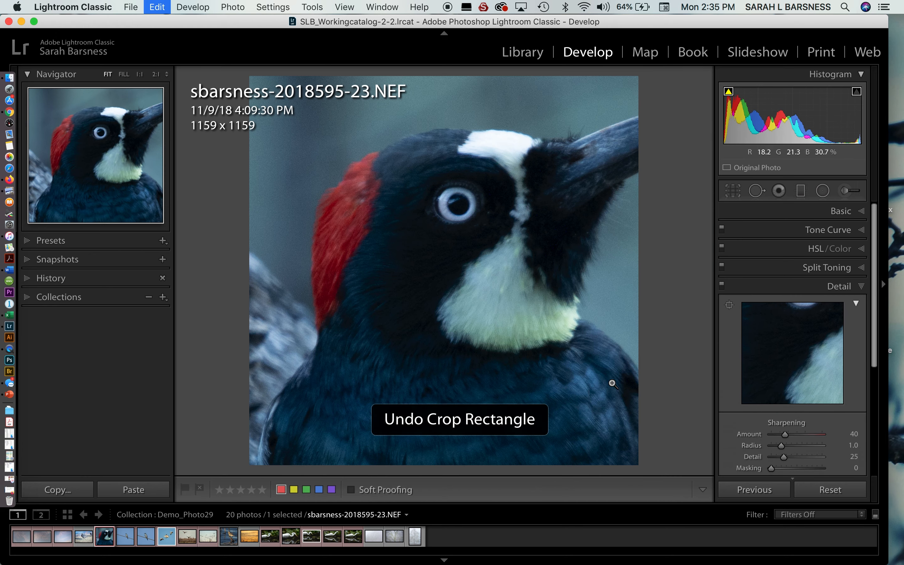
left_click(455, 353)
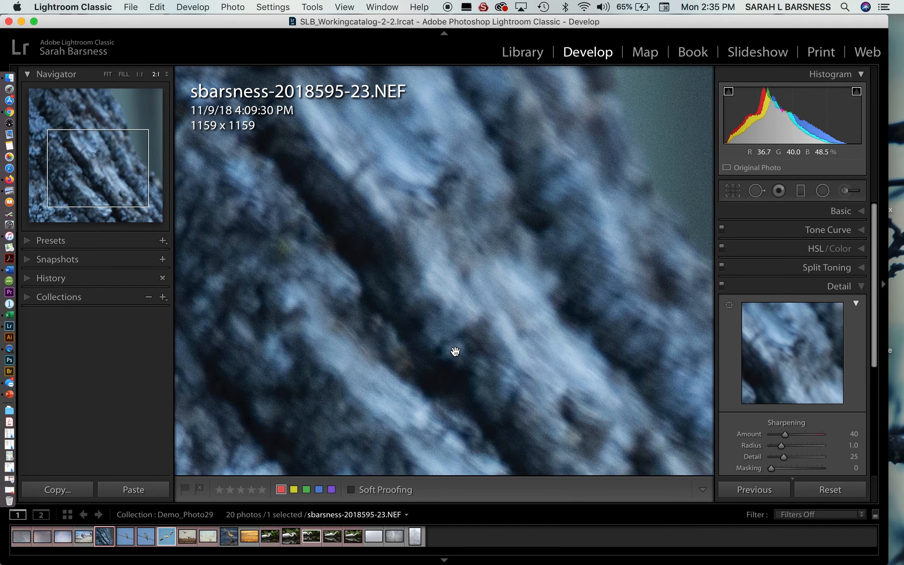
left_click(456, 352)
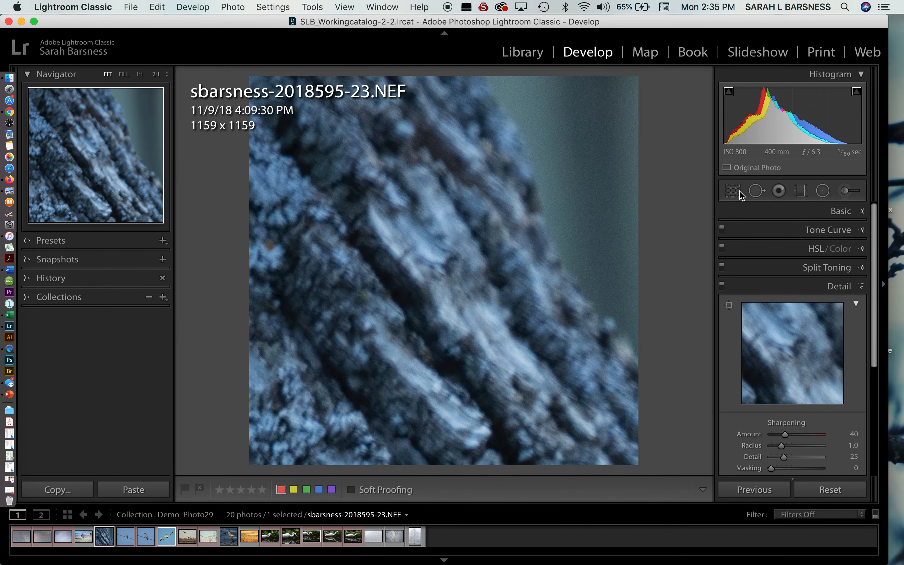
left_click(105, 76)
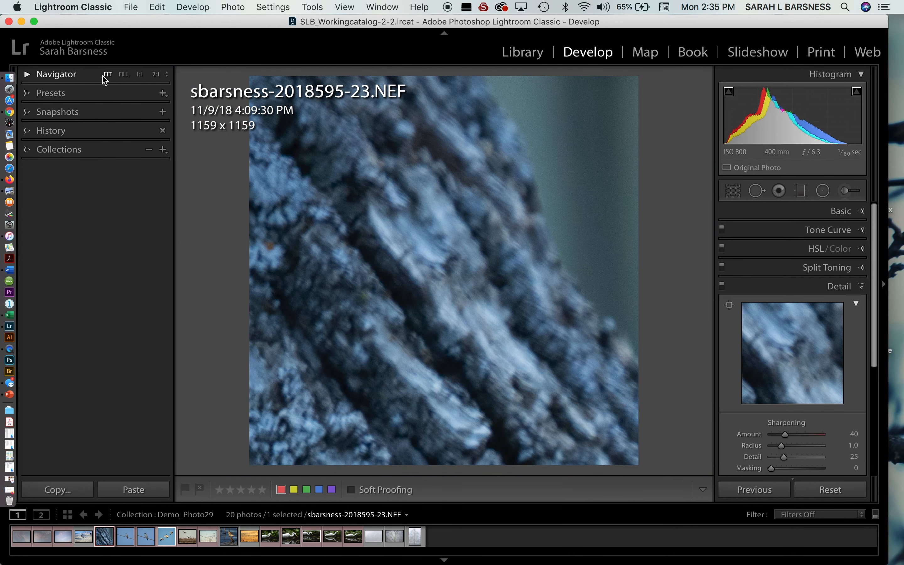
Step: Check the tight 1159 x 1159 crop close up and undo it
left_click(438, 258)
left_click(439, 259)
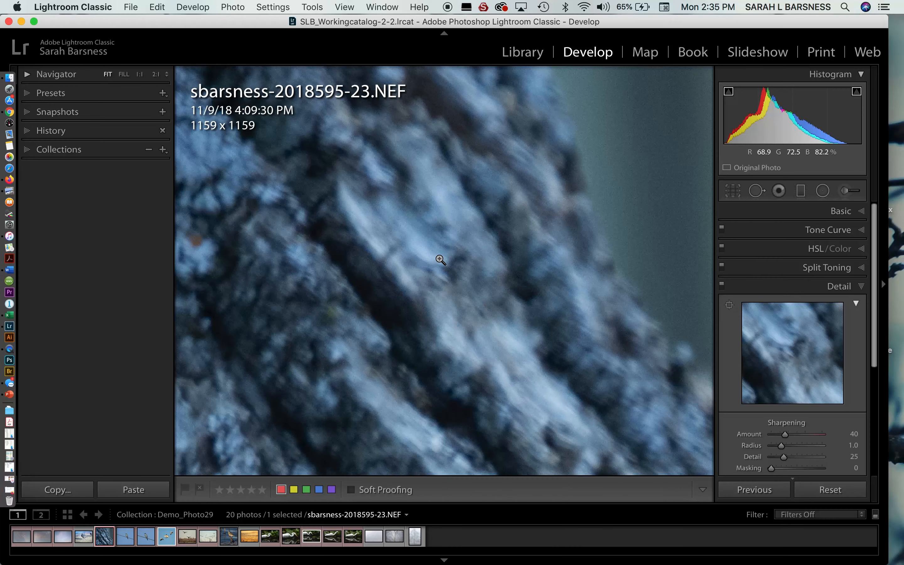
key("super+z")
key("super+z")
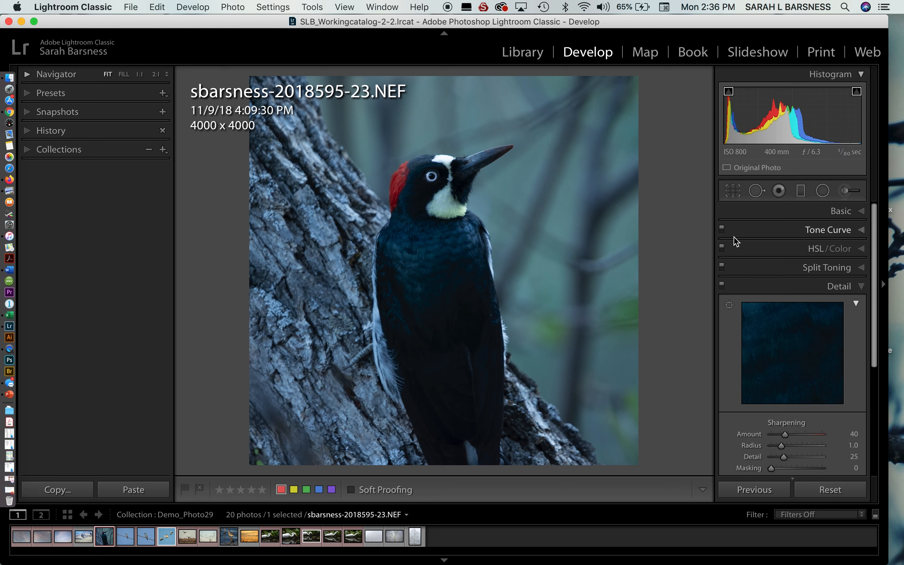
Step: Expand the Basic adjustments, look over their sliders and keep the photo's profile on Adobe Color
left_click(862, 212)
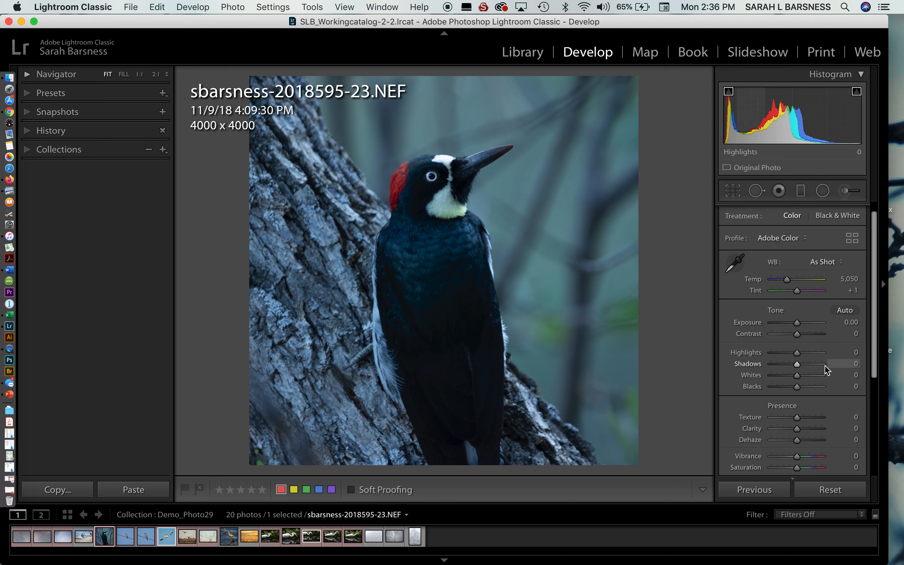
scroll(824, 370, "down", 3)
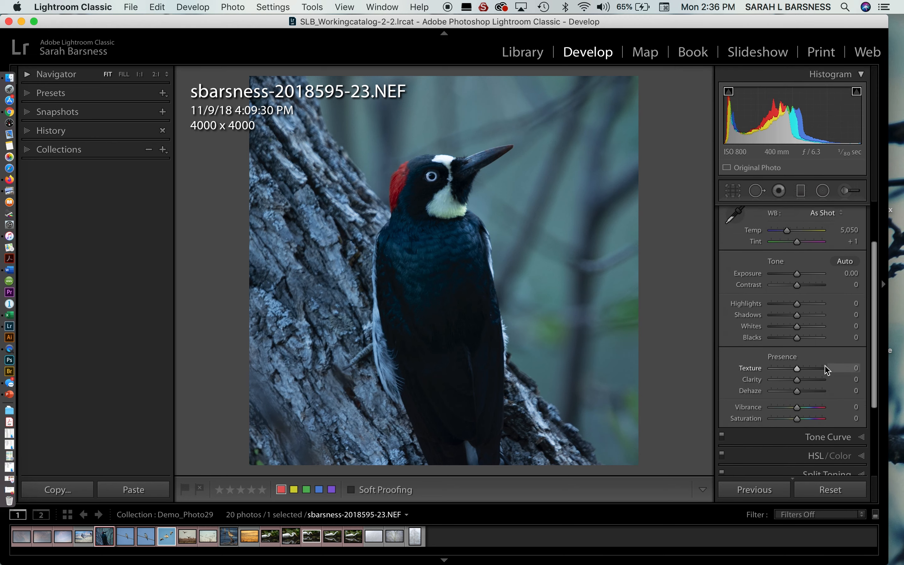
scroll(824, 370, "up", 3)
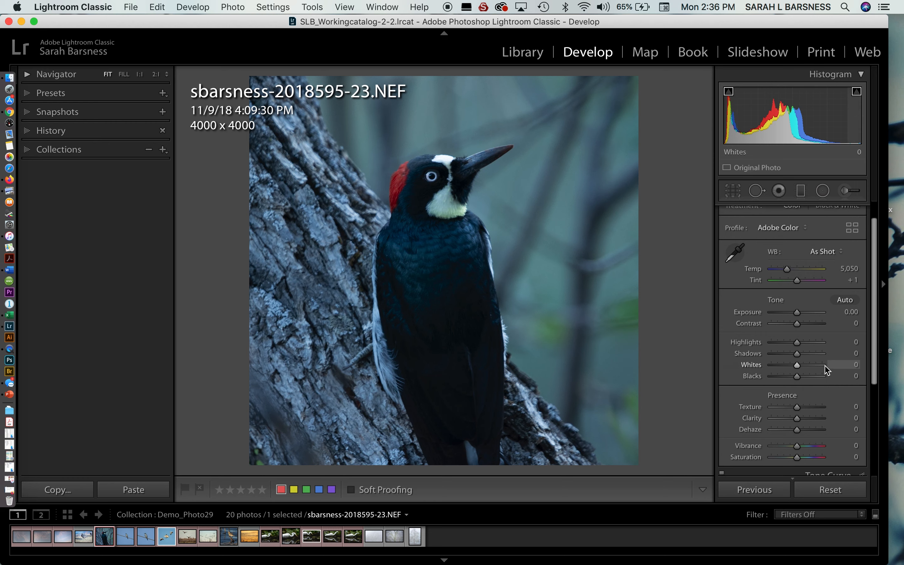
scroll(825, 370, "up", 1)
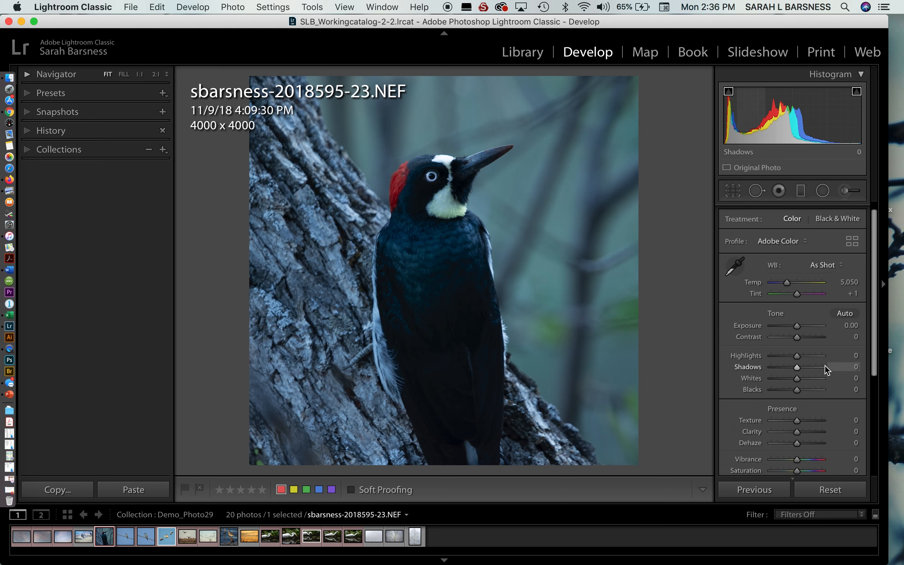
scroll(825, 370, "down", 1)
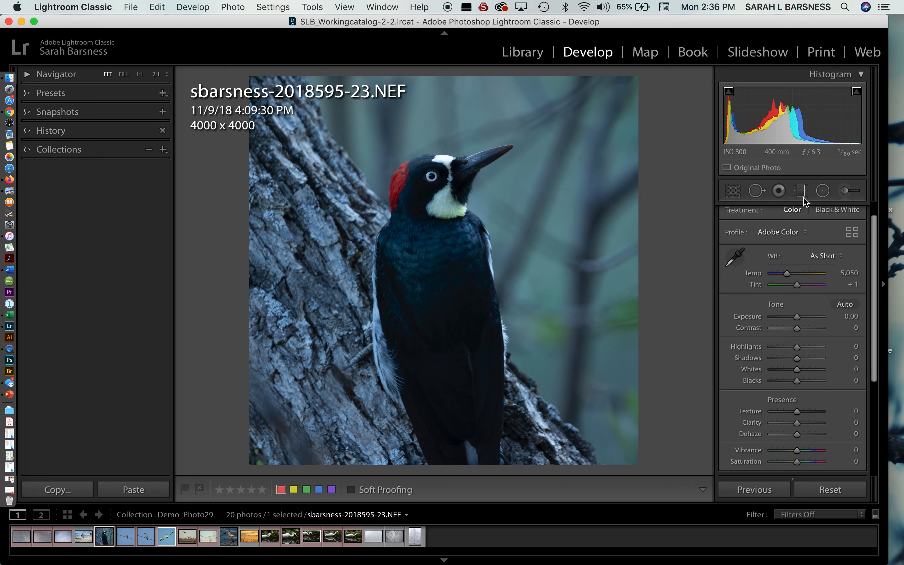
left_click(802, 233)
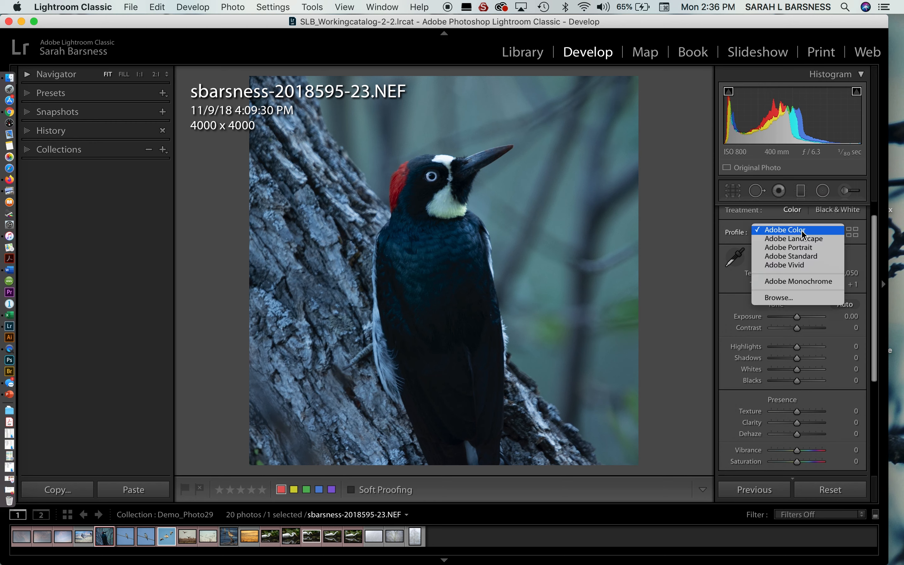
left_click(802, 232)
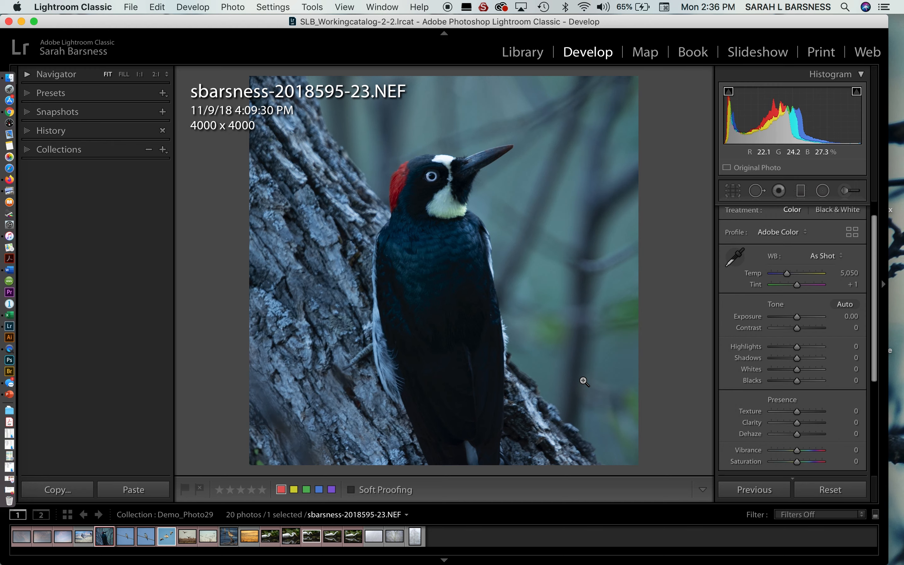
Step: Examine the bluish bark and the feathers along the woodpecker's edge at 2:1, and return to the full view
left_click(317, 263)
left_click_drag(424, 259, 391, 279)
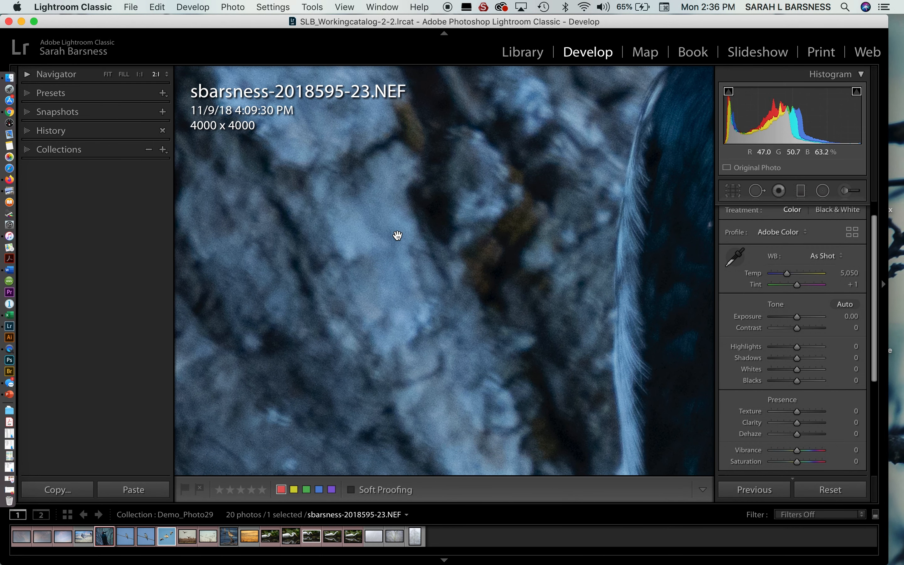
left_click(635, 327)
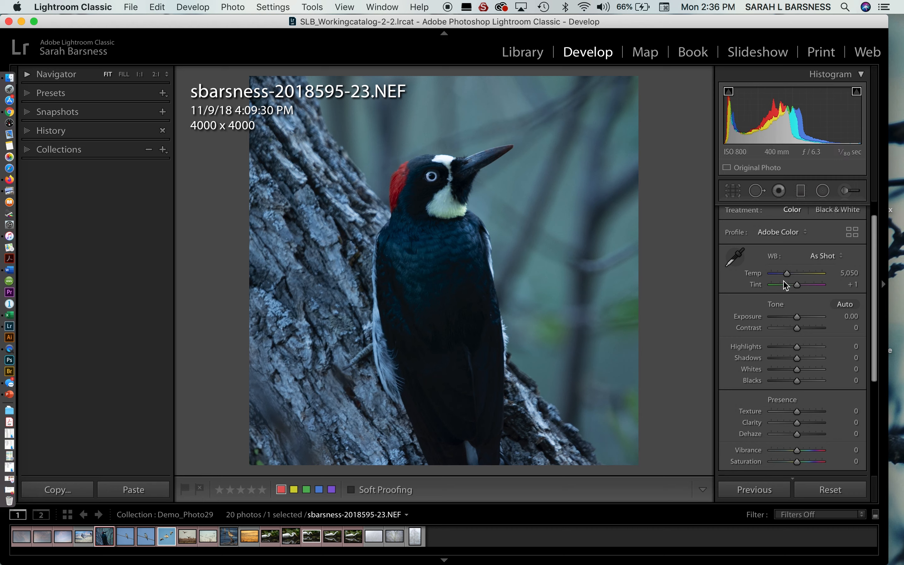
Step: Try the Auto and Shade white balance presets on the woodpecker photo and restore As Shot
left_click(844, 256)
left_click(841, 263)
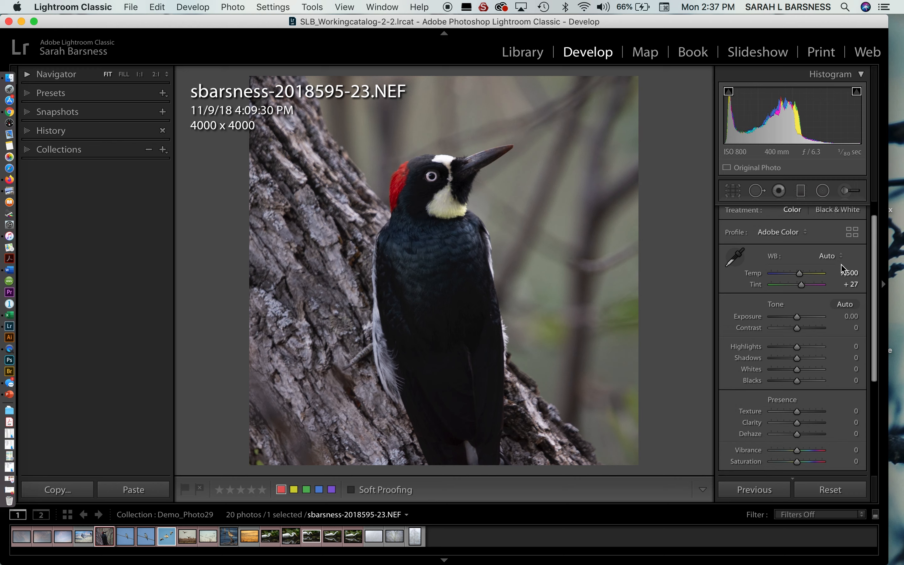
left_click(840, 255)
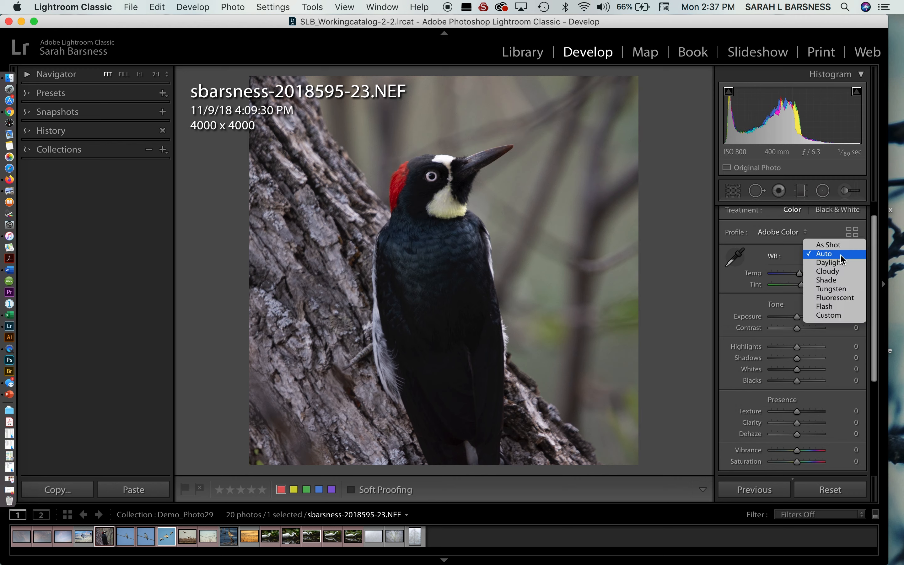
left_click(835, 279)
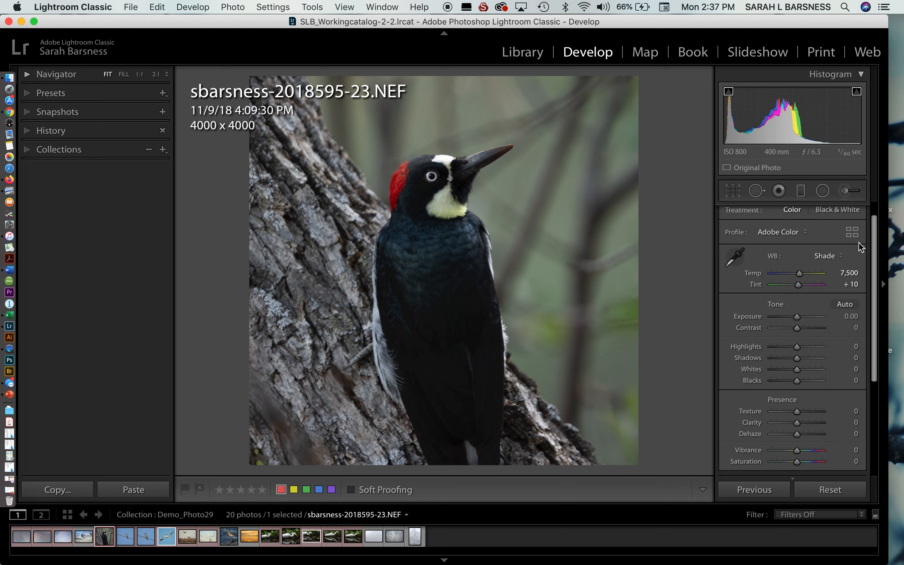
left_click(841, 257)
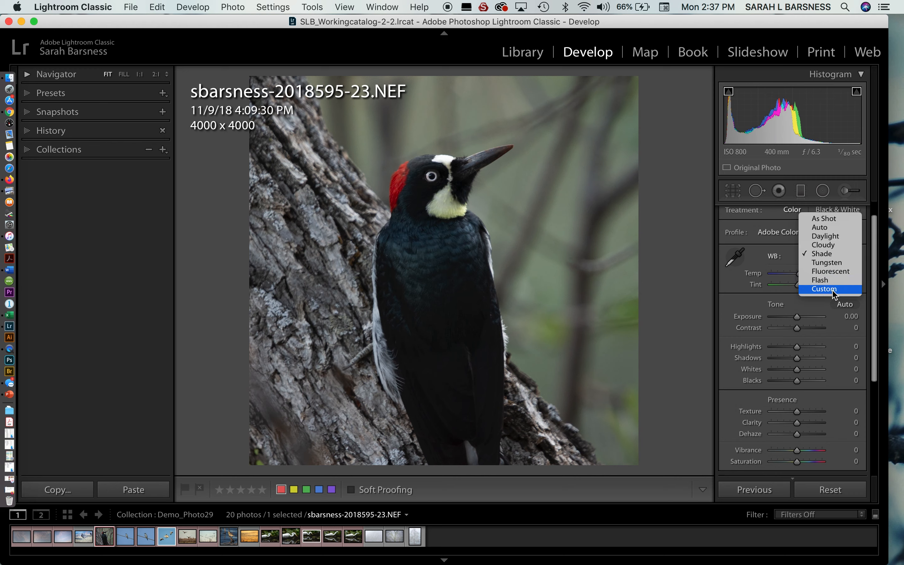
left_click(824, 219)
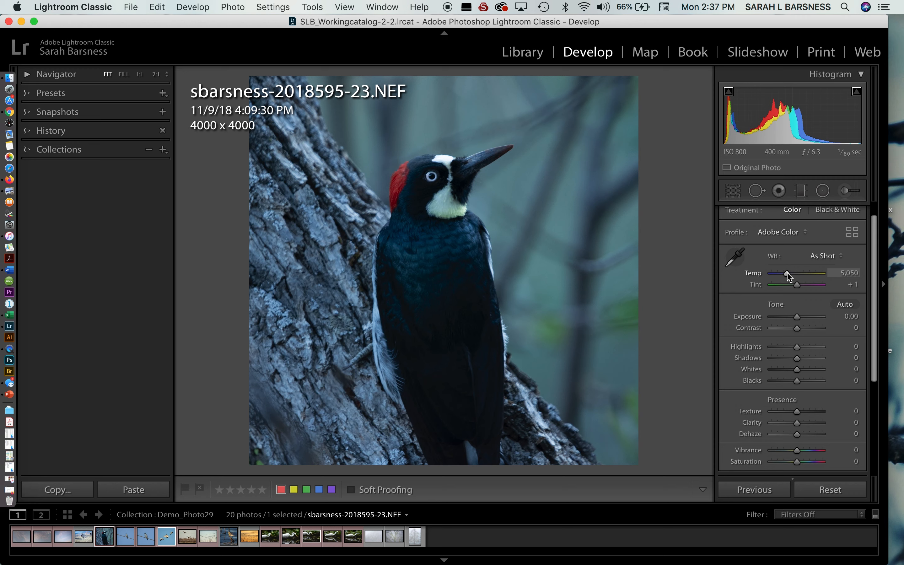
Step: Try a manual white balance of Temp 6,312 and Tint -8, and reset both values
mouse_move(787, 272)
left_mouse_down()
mouse_move(802, 272)
mouse_move(793, 273)
mouse_move(807, 285)
mouse_move(793, 285)
left_mouse_up()
double_click(791, 286)
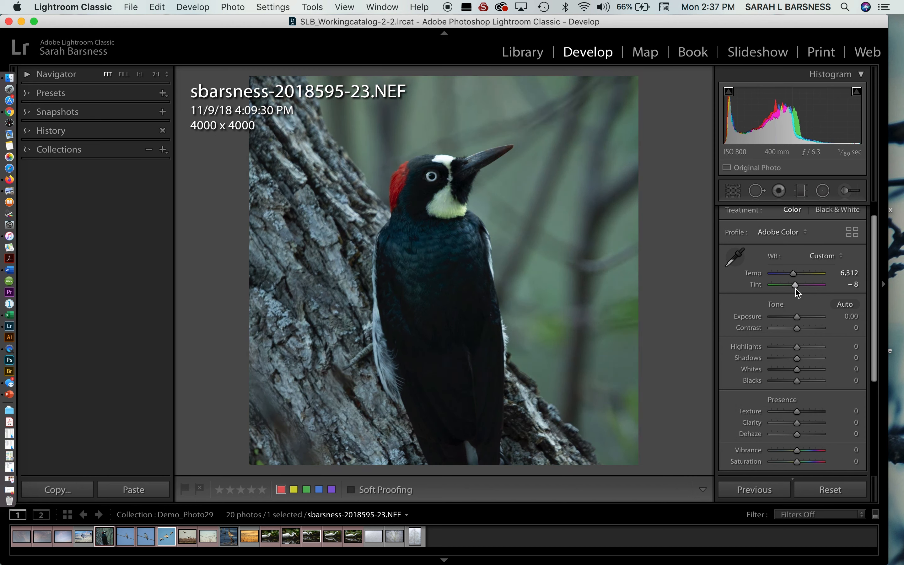
left_click_drag(793, 276, 794, 277)
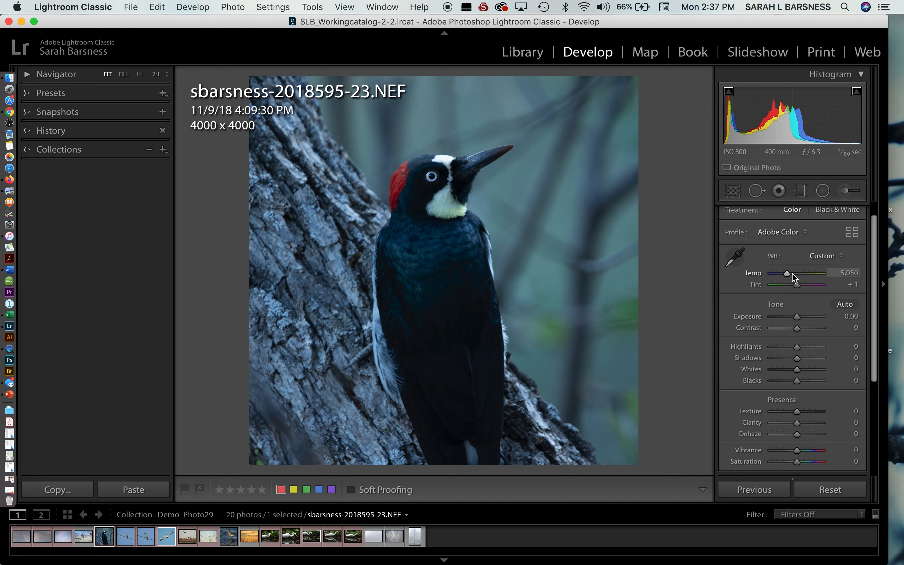
Step: Set the white balance by sampling a neutral grey patch of bark beside the woodpecker
left_click(733, 265)
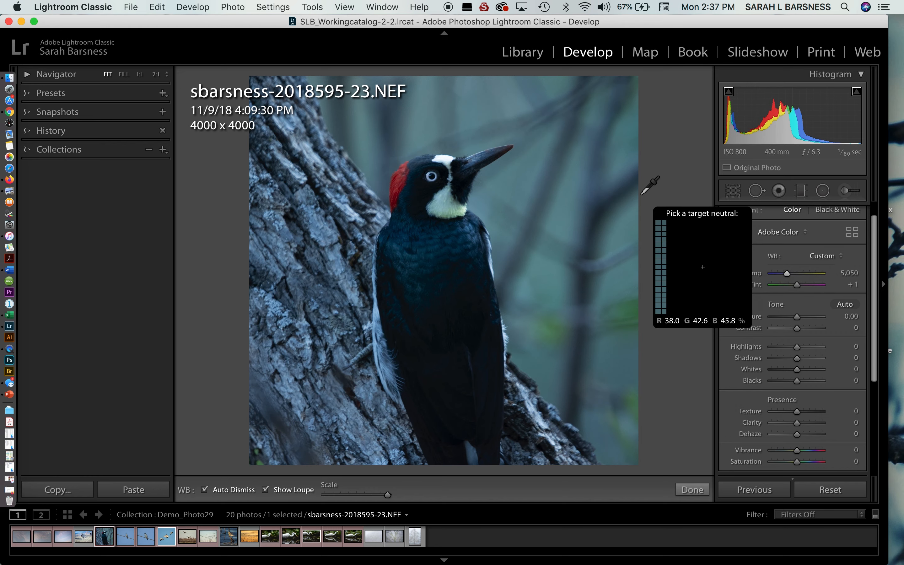
left_click(327, 233)
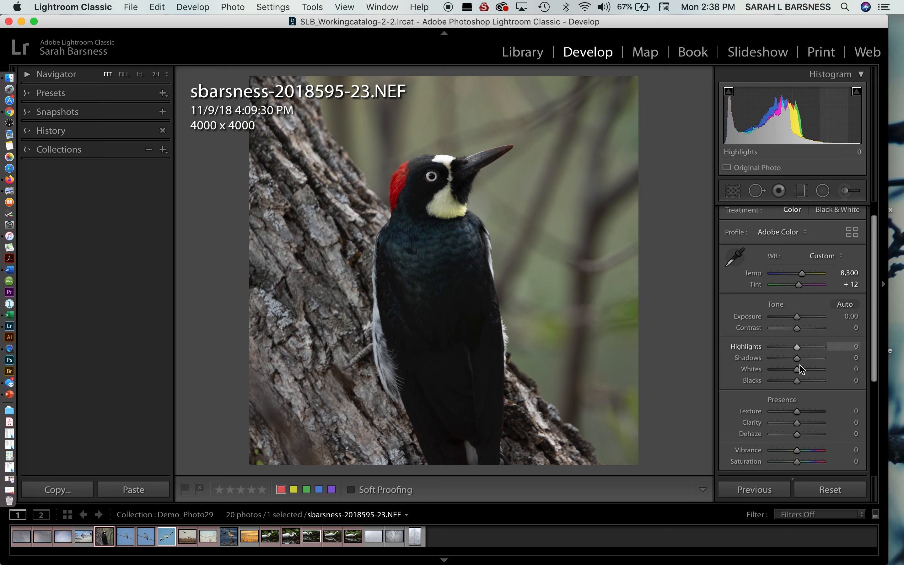
Step: Try out the Exposure, Contrast, Highlights and Shadows sliders and reset each to its default
scroll(800, 437, "down", 3)
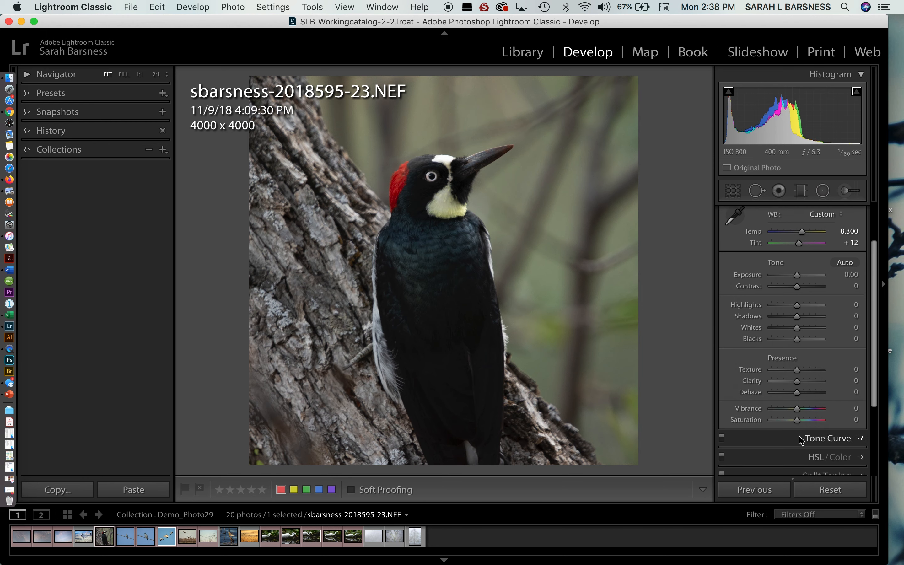
scroll(800, 440, "up", 2)
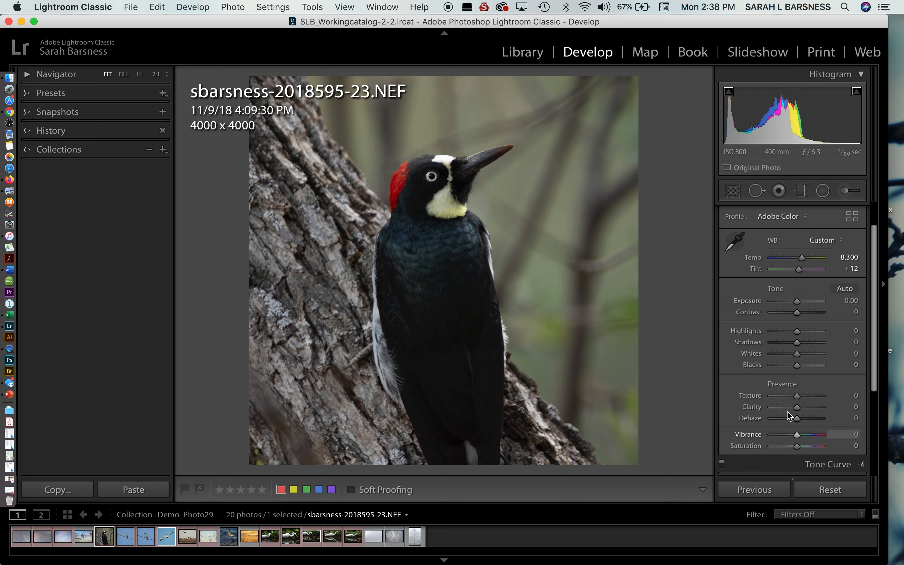
mouse_move(797, 306)
left_mouse_down()
mouse_move(817, 314)
mouse_move(785, 318)
mouse_move(800, 318)
left_mouse_up()
double_click(804, 304)
double_click(798, 314)
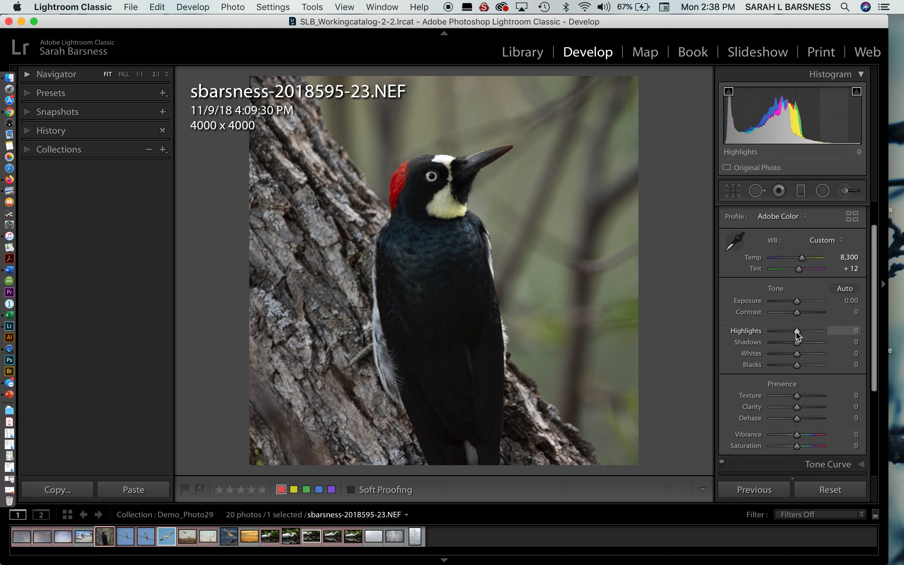
left_click_drag(796, 333, 782, 368)
double_click(798, 342)
Step: Test the clipping warnings with Blacks at -59 and Whites at +100, resetting each value
key("j")
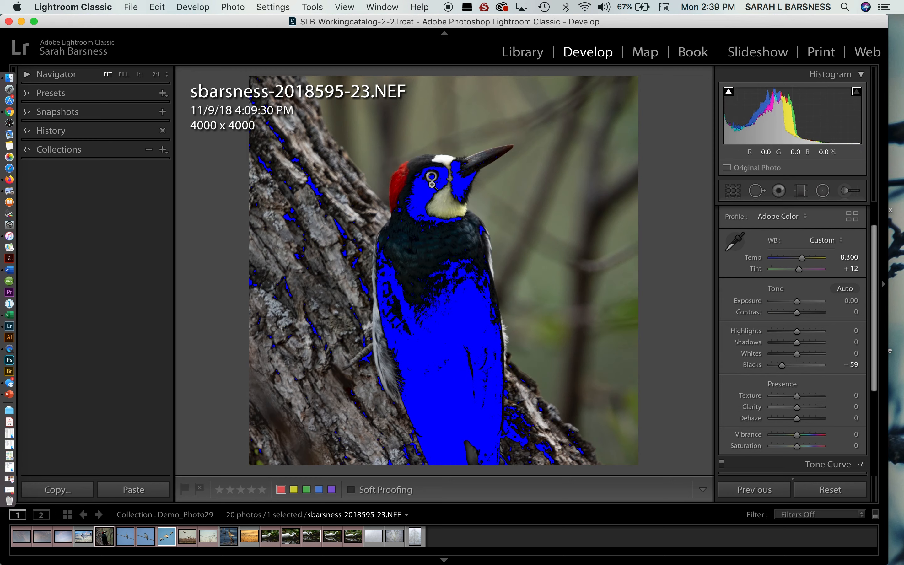
double_click(782, 365)
left_click_drag(796, 354, 828, 361)
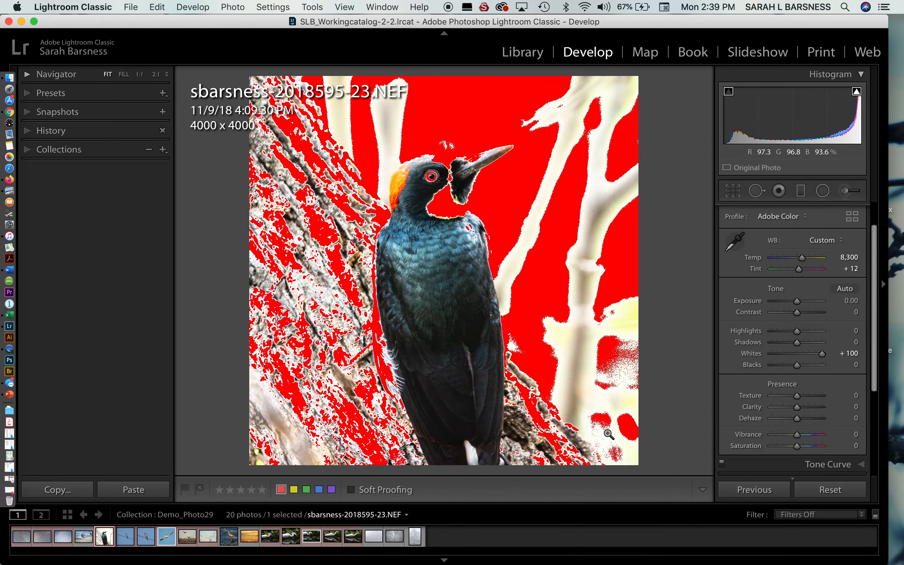
double_click(822, 354)
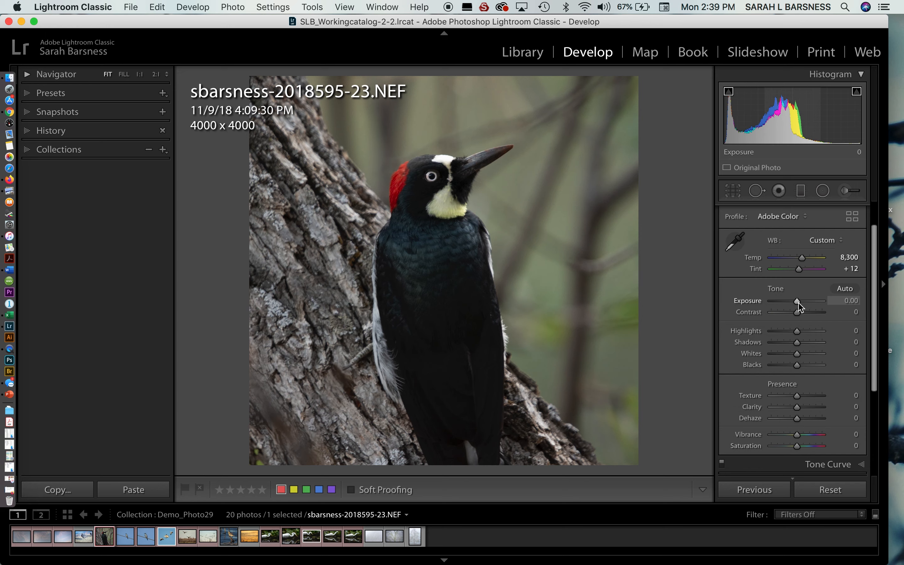
Step: Set Exposure to +0.50 and check the woodpecker's white forehead and pale throat feathers close up
left_click_drag(798, 303, 802, 307)
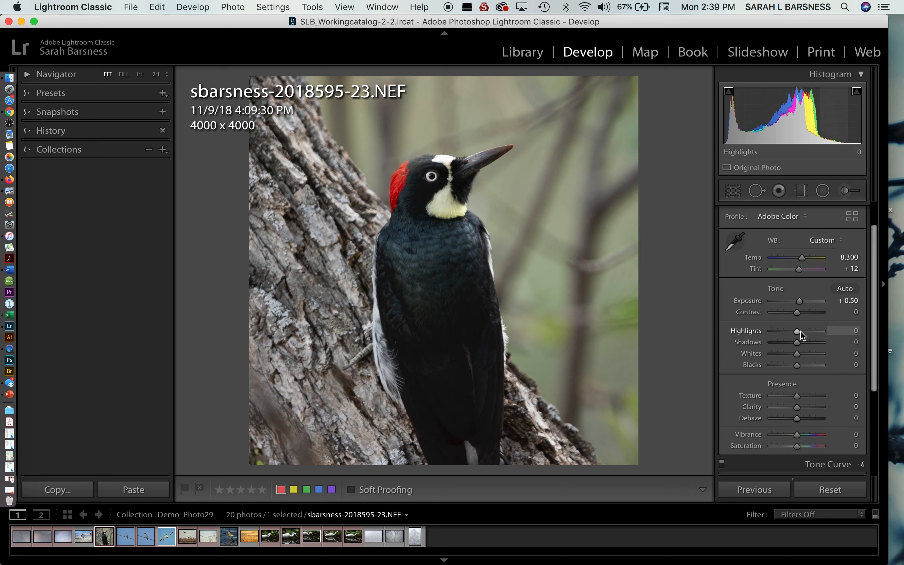
left_click(444, 165)
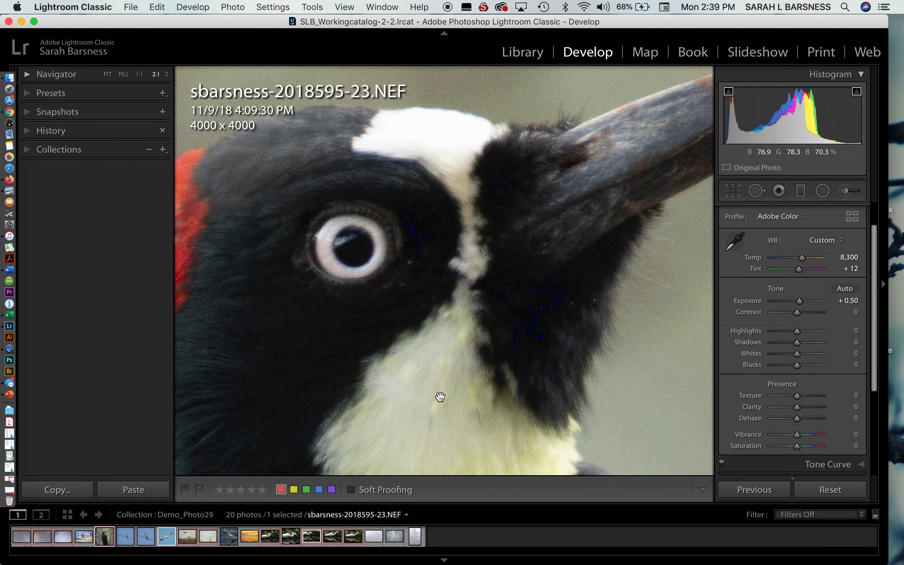
left_click_drag(441, 399, 438, 247)
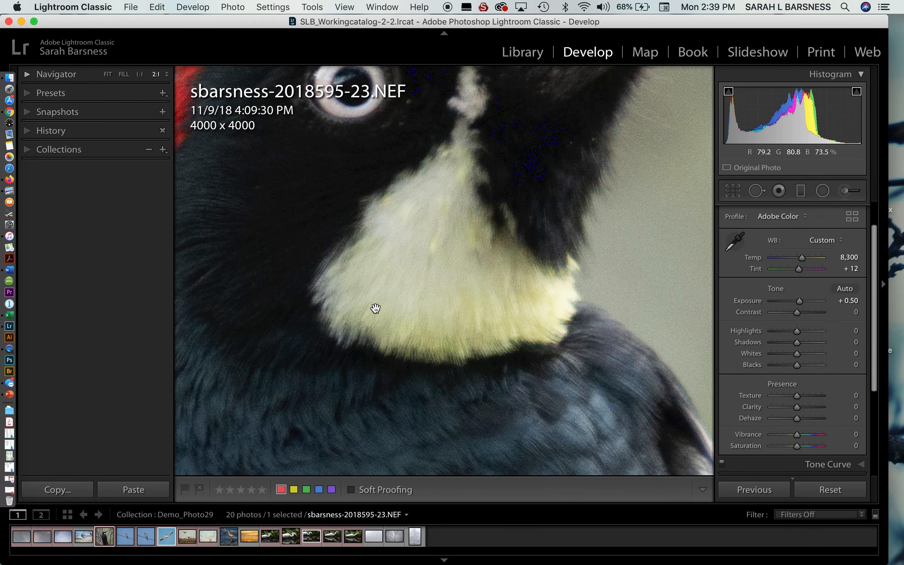
left_click(456, 308)
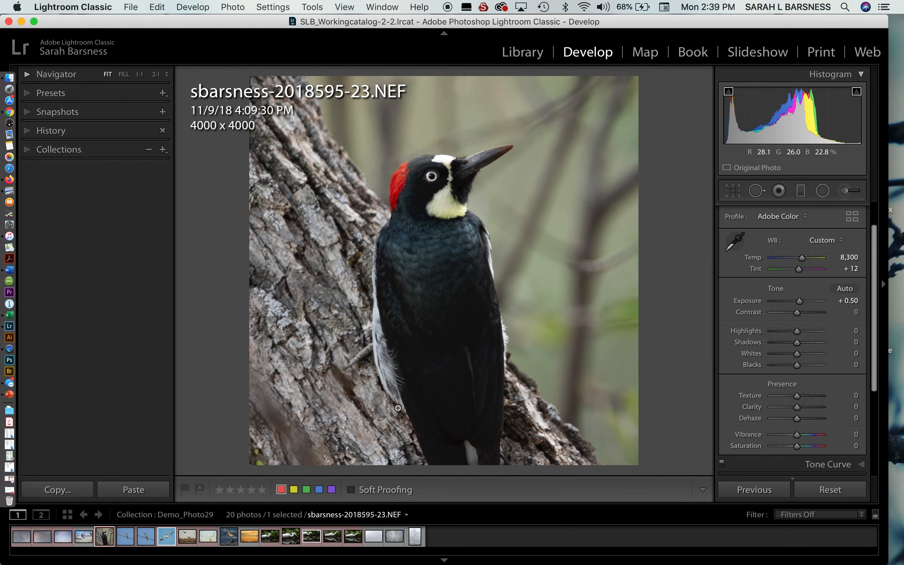
Step: Try Shadows at +54 while examining the dark body feathers close up and in full, and reset the value
left_click(458, 324)
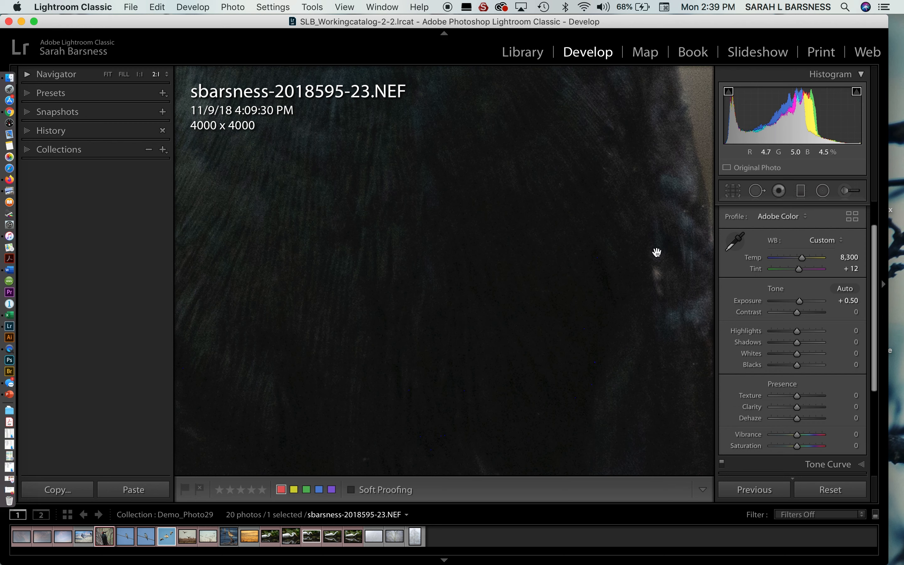
left_click_drag(797, 345, 811, 346)
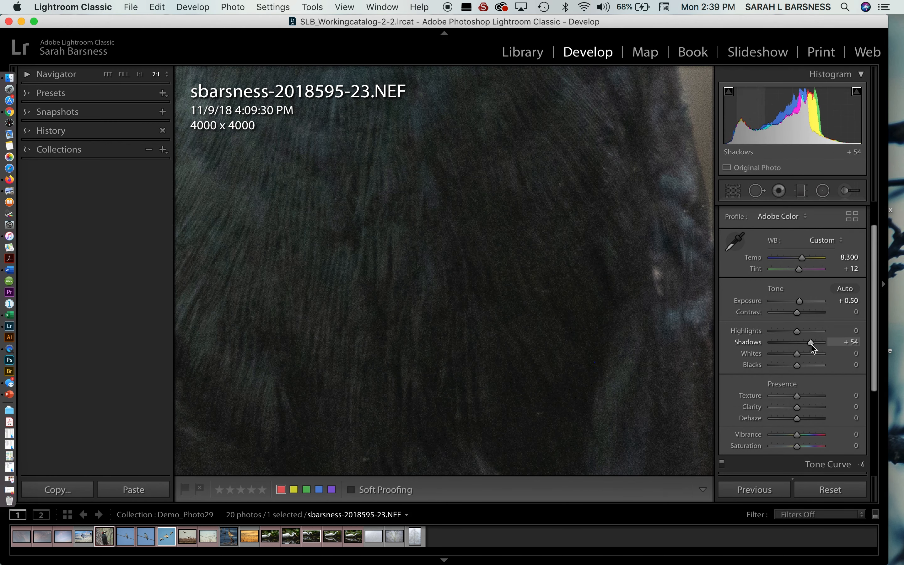
left_click(537, 353)
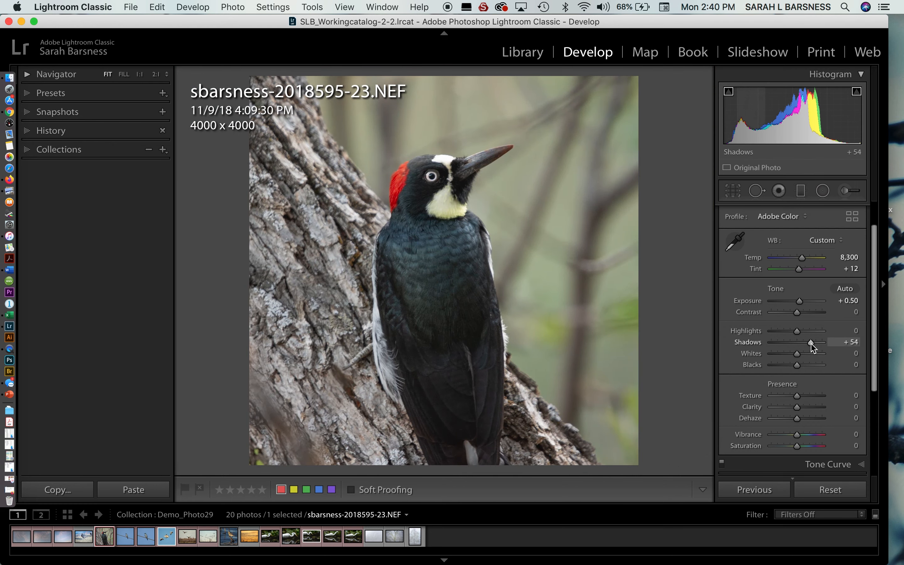
double_click(811, 343)
Step: Set Shadows to +42 and Whites to +4
left_click_drag(799, 348, 809, 348)
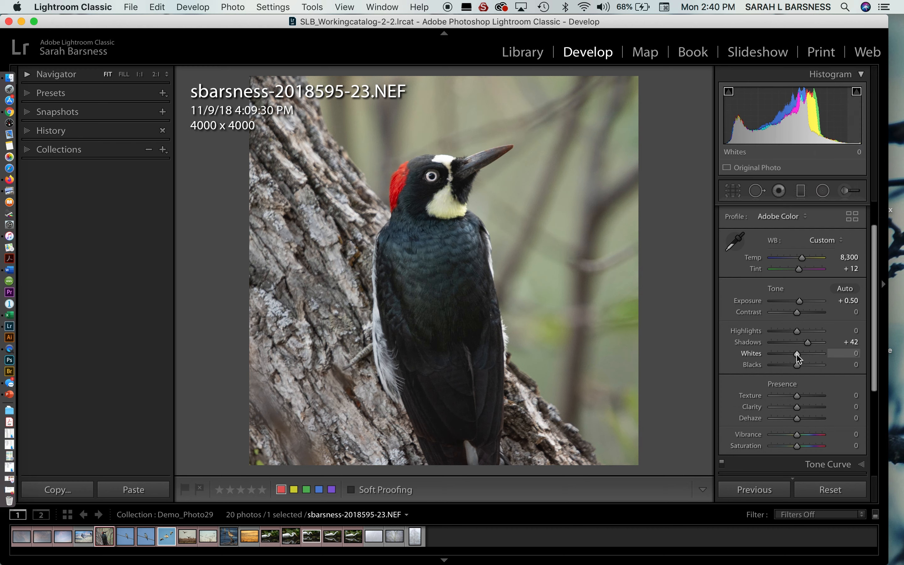
mouse_move(797, 358)
left_mouse_down()
mouse_move(847, 353)
mouse_move(799, 358)
left_mouse_up()
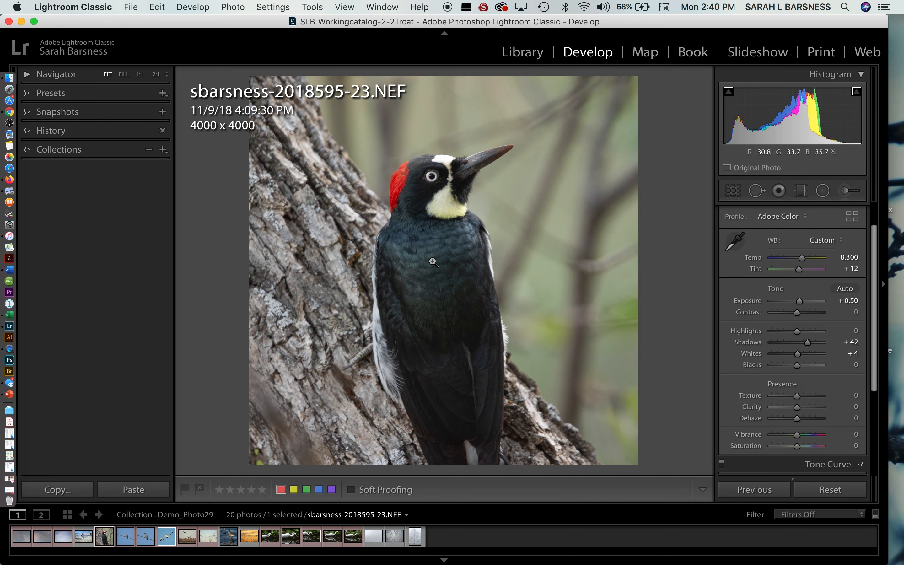
Step: Set Texture to +30 while examining the dark breast feathers close up, and return to the full photo
left_click(432, 262)
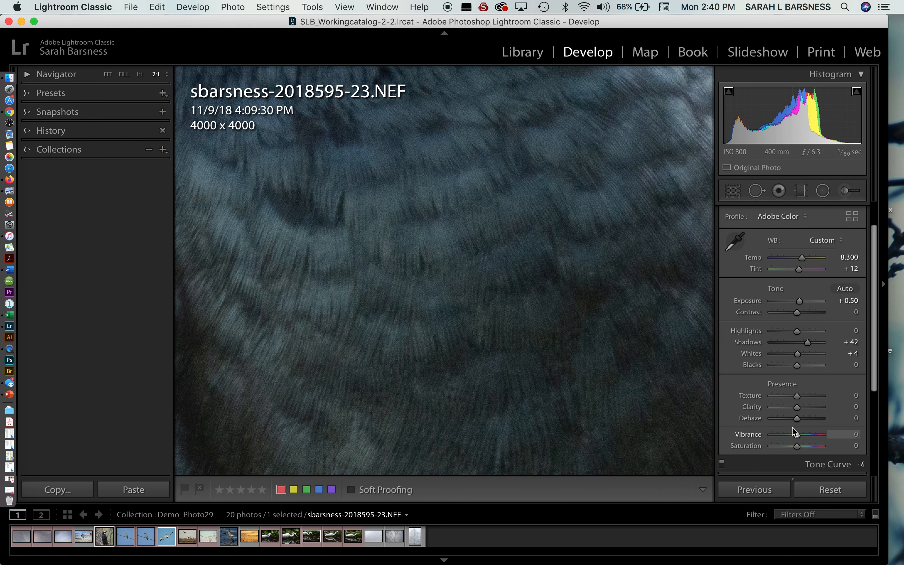
left_click_drag(800, 402, 810, 401)
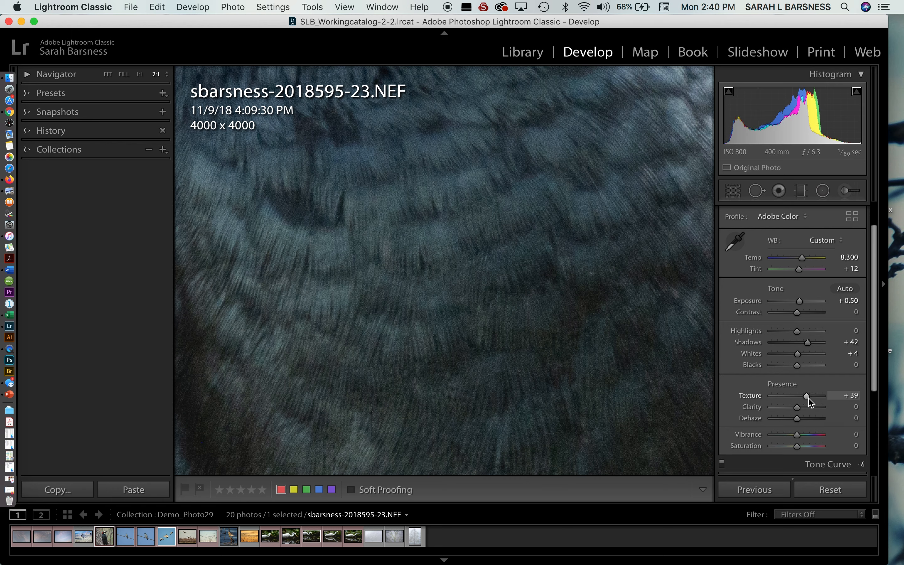
mouse_move(809, 402)
left_mouse_down()
mouse_move(847, 403)
mouse_move(808, 401)
left_mouse_up()
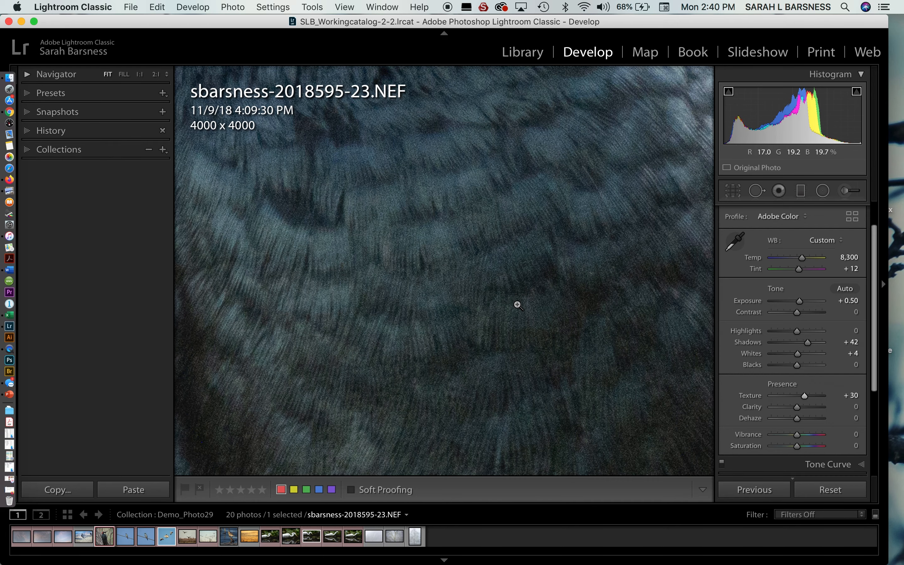
left_click(516, 304)
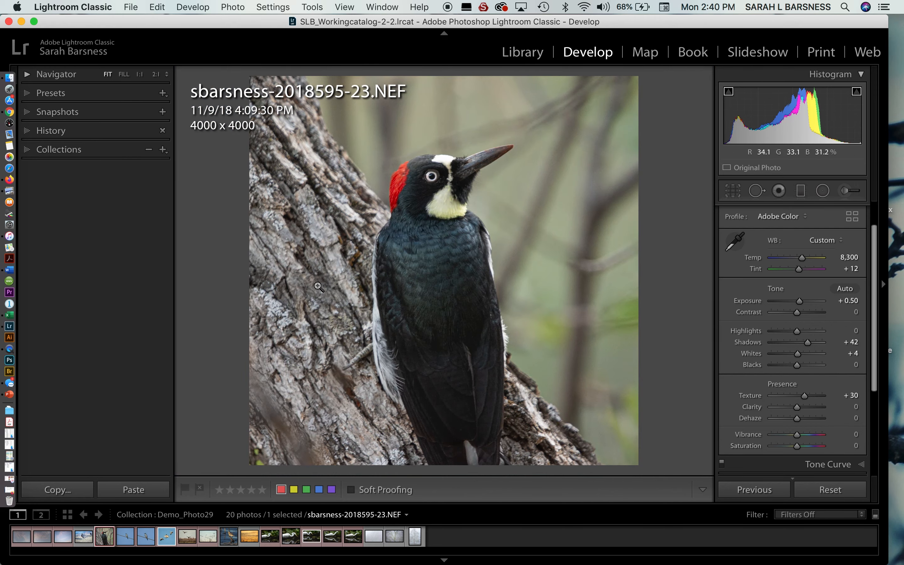
Step: Try Clarity at +35 on the tree bark close up and inspect its effect on the woodpecker's head and eye
left_click(317, 283)
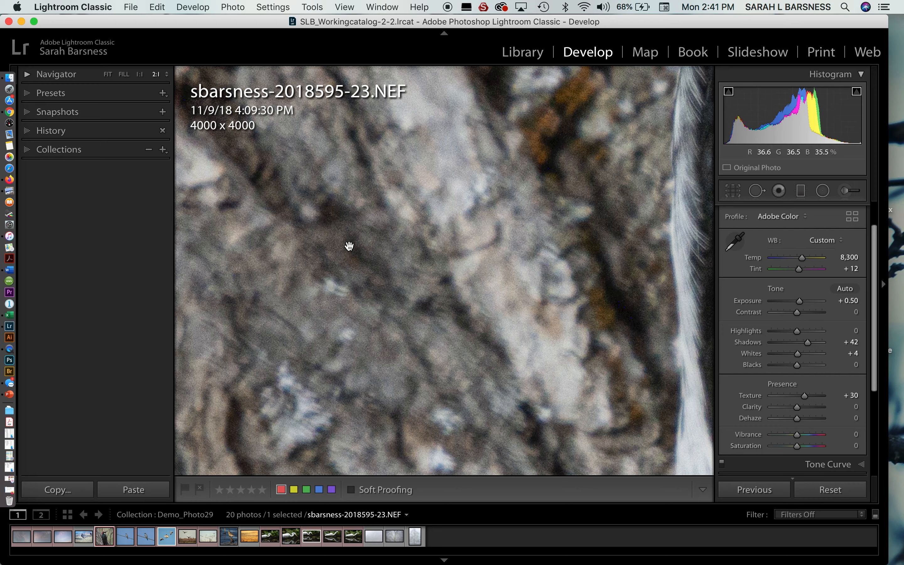
mouse_move(798, 406)
left_mouse_down()
mouse_move(862, 411)
mouse_move(801, 414)
mouse_move(805, 406)
left_mouse_up()
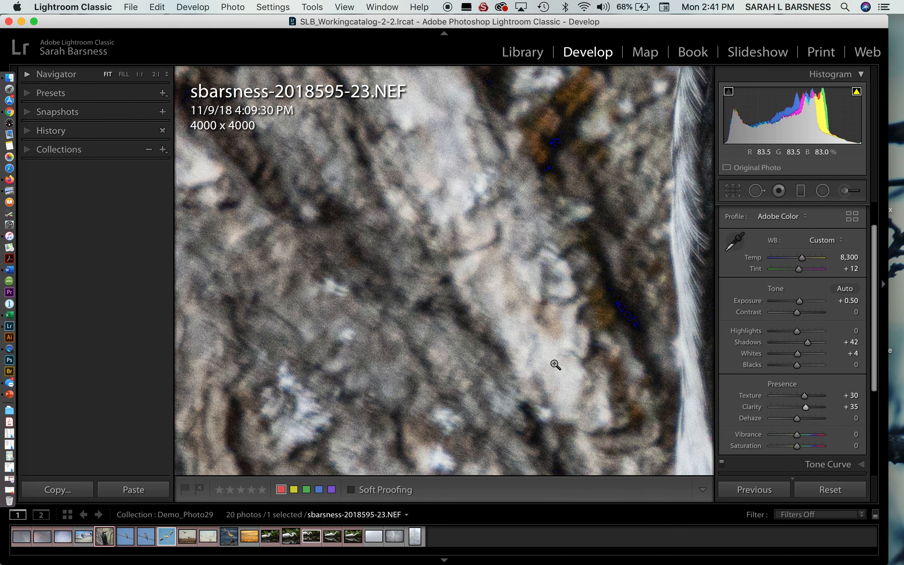
left_click(555, 364)
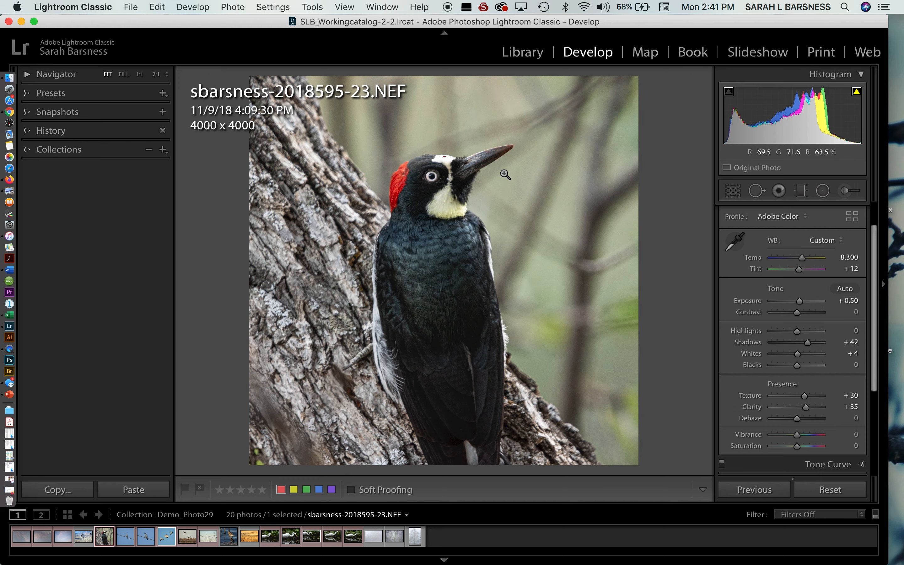
left_click(420, 182)
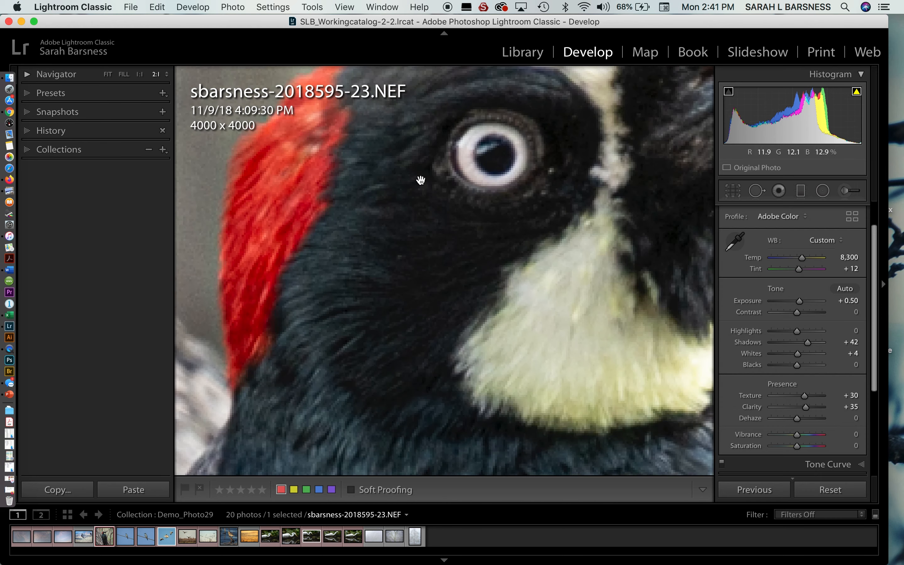
left_click_drag(426, 174, 429, 236)
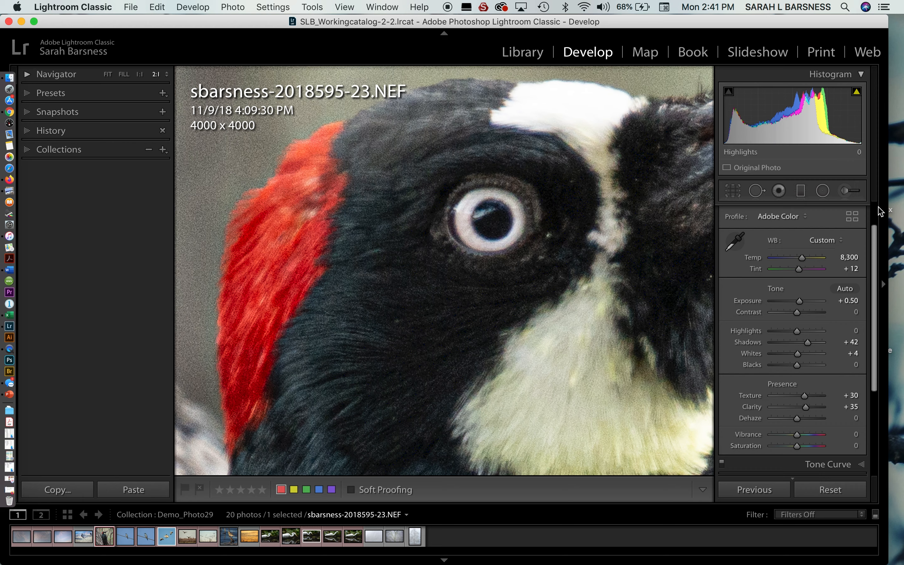
Step: Try boosting Vibrance and Saturation on the woodpecker's head, resetting each, and set Vibrance to +30
scroll(794, 397, "down", 5)
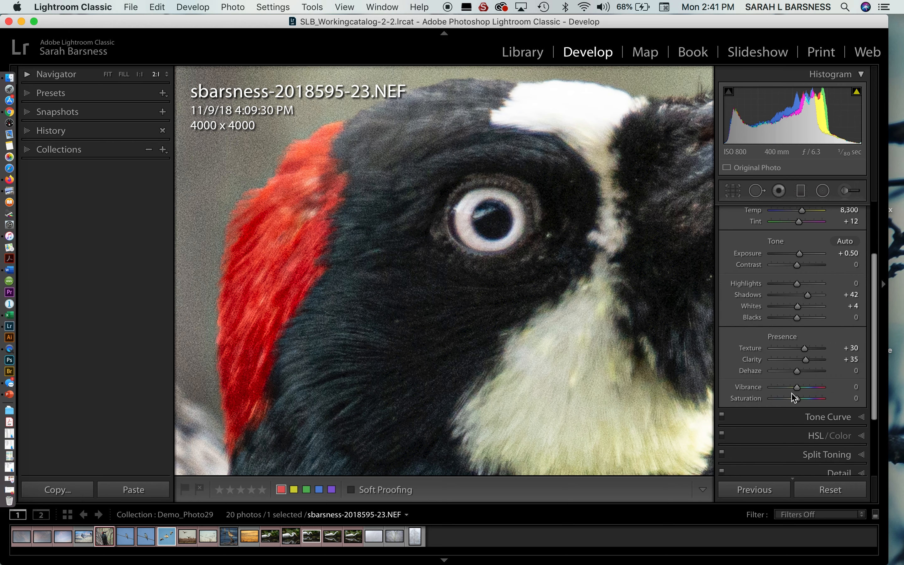
scroll(792, 394, "down", 1)
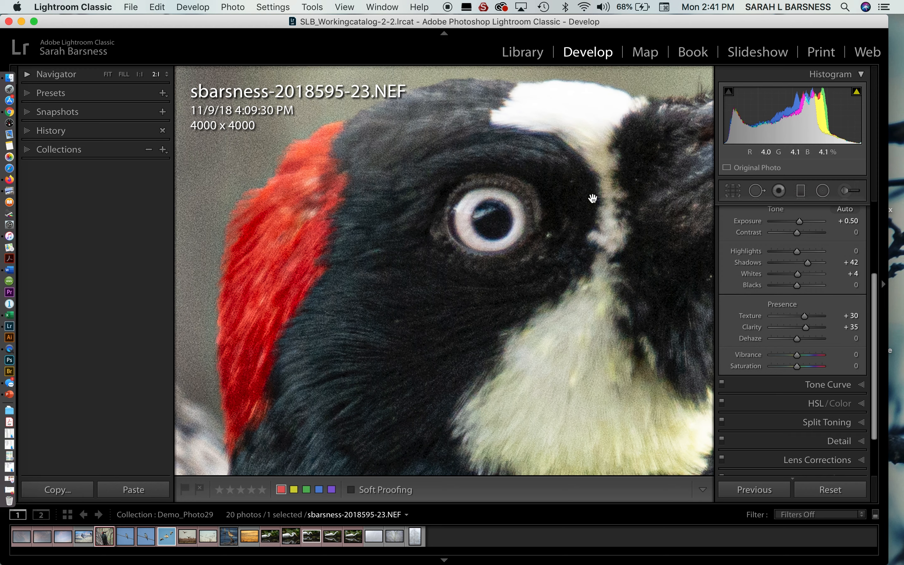
left_click_drag(796, 355, 816, 365)
double_click(814, 357)
mouse_move(796, 366)
left_mouse_down()
mouse_move(814, 371)
mouse_move(804, 370)
mouse_move(806, 361)
left_mouse_up()
double_click(803, 369)
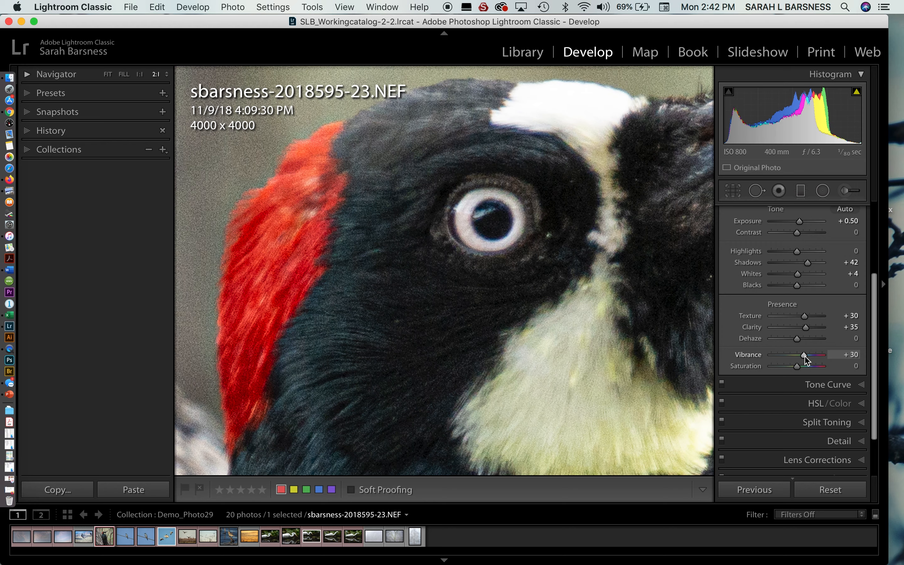
Step: Set Clarity to +21 while viewing the whole woodpecker photo
left_click(550, 321)
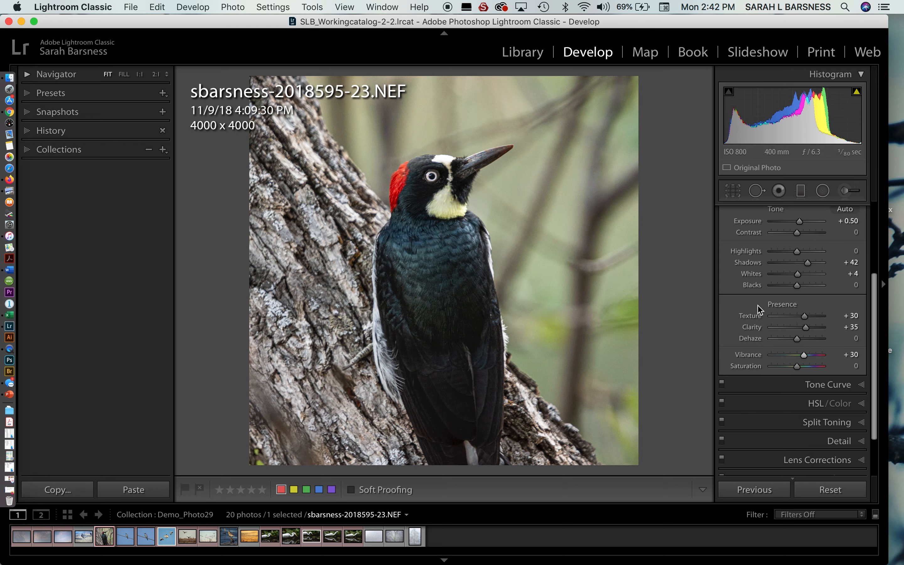
left_click_drag(802, 332, 799, 326)
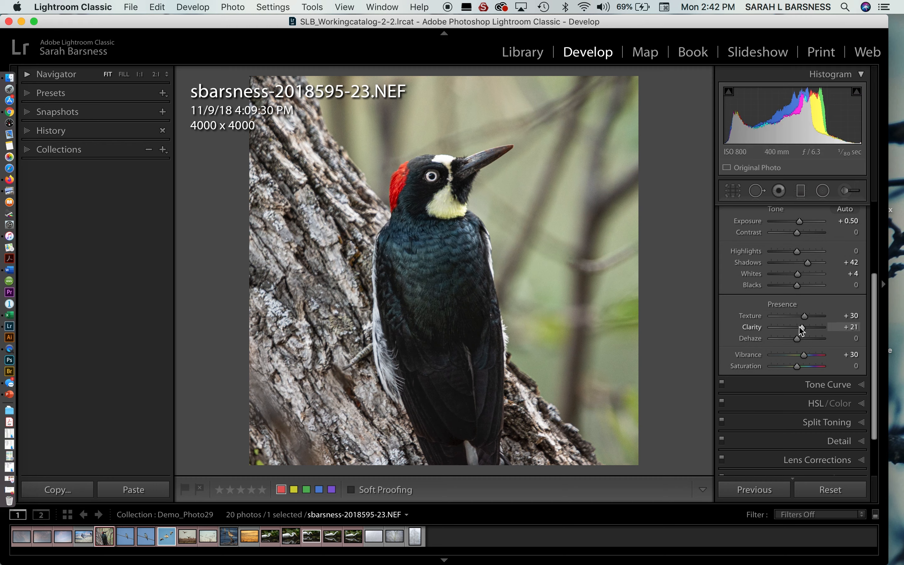